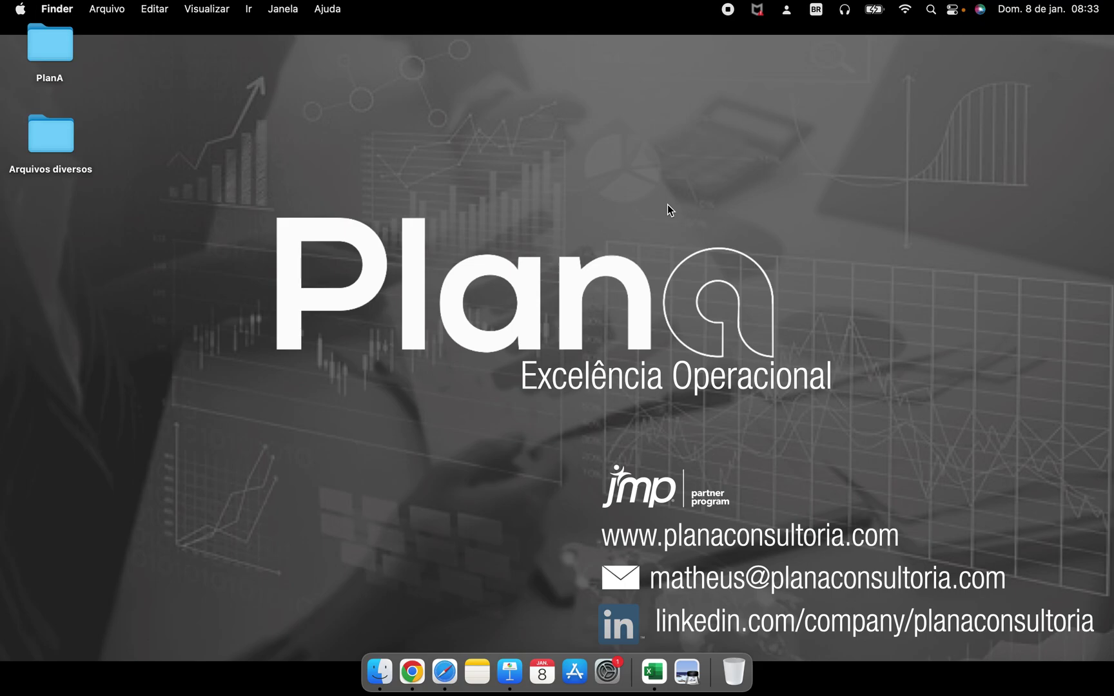
Step: Find JMP Pro 17 in Launchpad with a 'jmp' search and launch it
key(F4)
text(jmp)
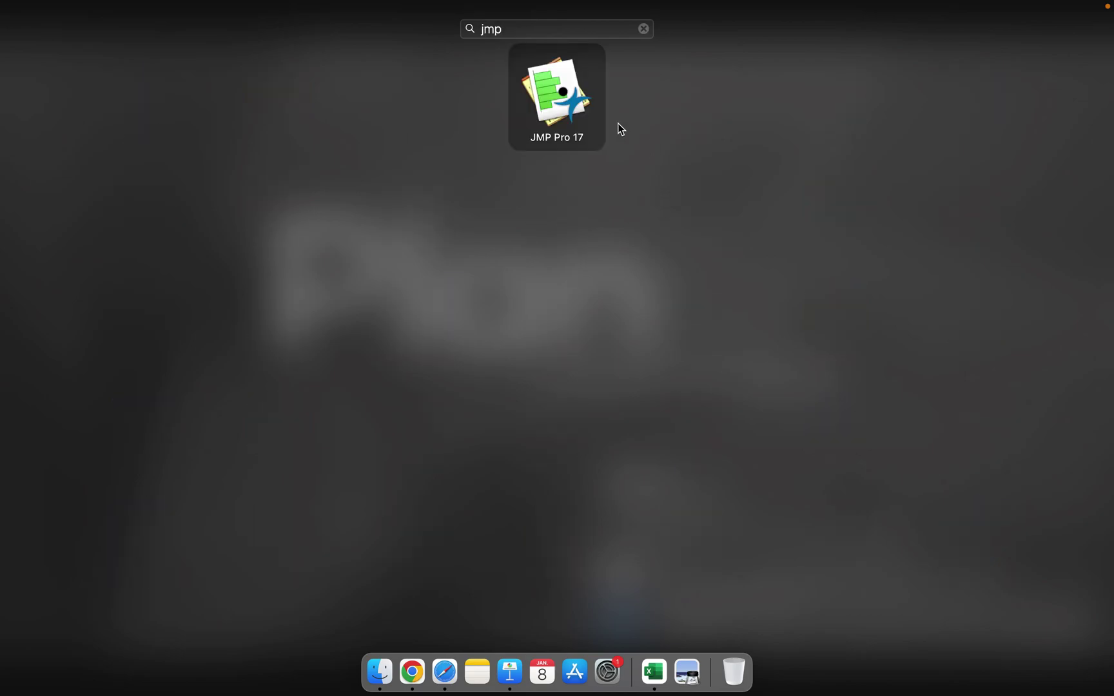
click(570, 84)
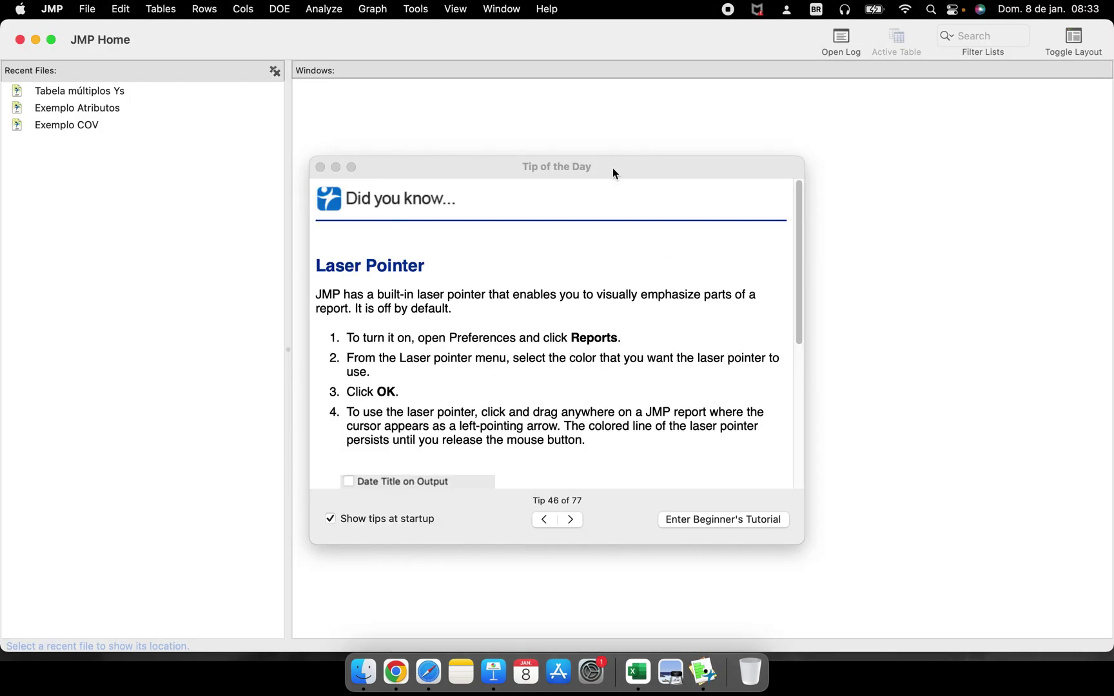
Step: Reposition the Tip of the Day window and return to tip 46, the Laser Pointer tip
drag(613, 169, 626, 150)
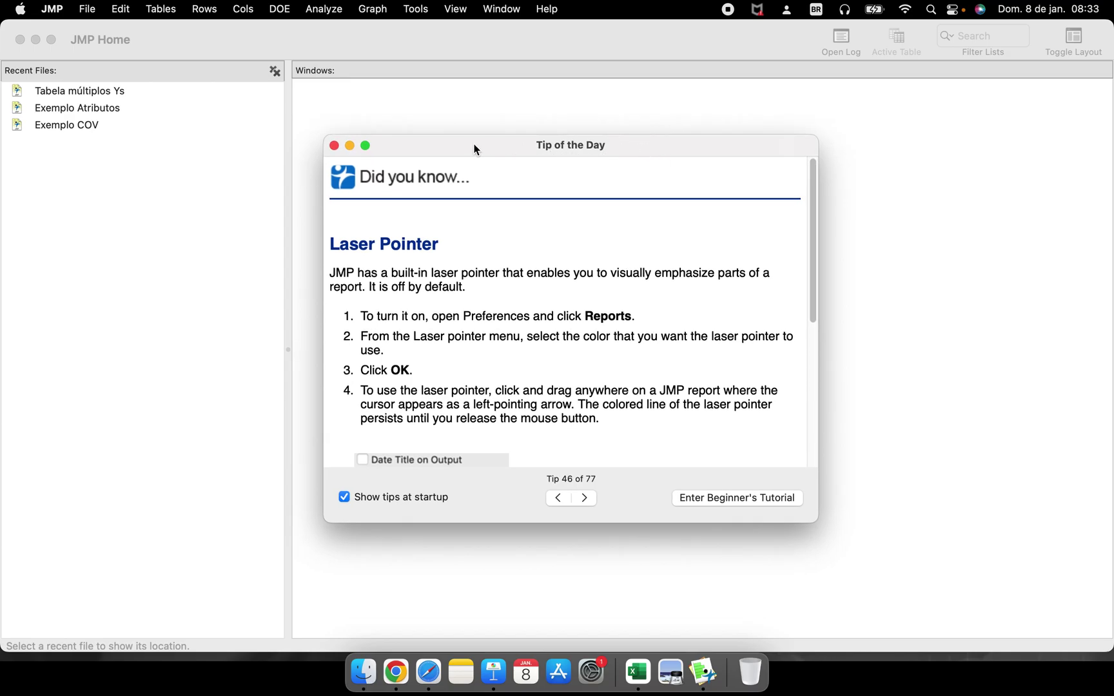
drag(472, 149, 513, 158)
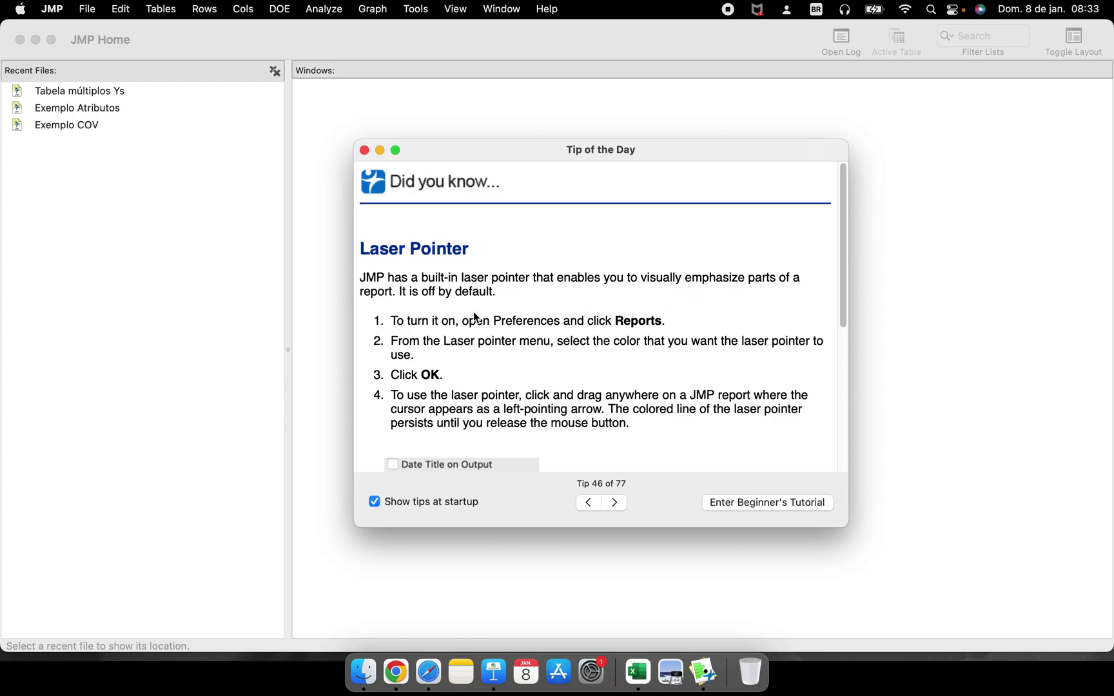
drag(846, 244, 850, 204)
click(614, 502)
click(589, 502)
Step: Close Tip of the Day, check where Tabela múltiplos Ys, Exemplo Atributos and Exemplo COV are stored, then clear the selection
click(365, 151)
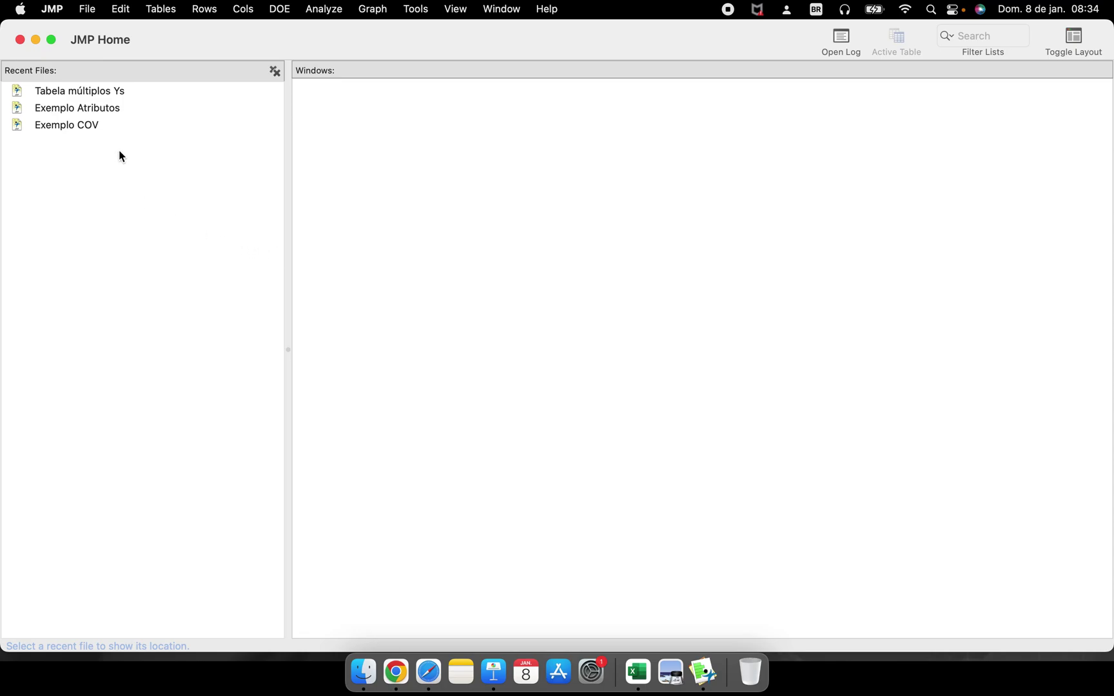
click(114, 91)
click(107, 105)
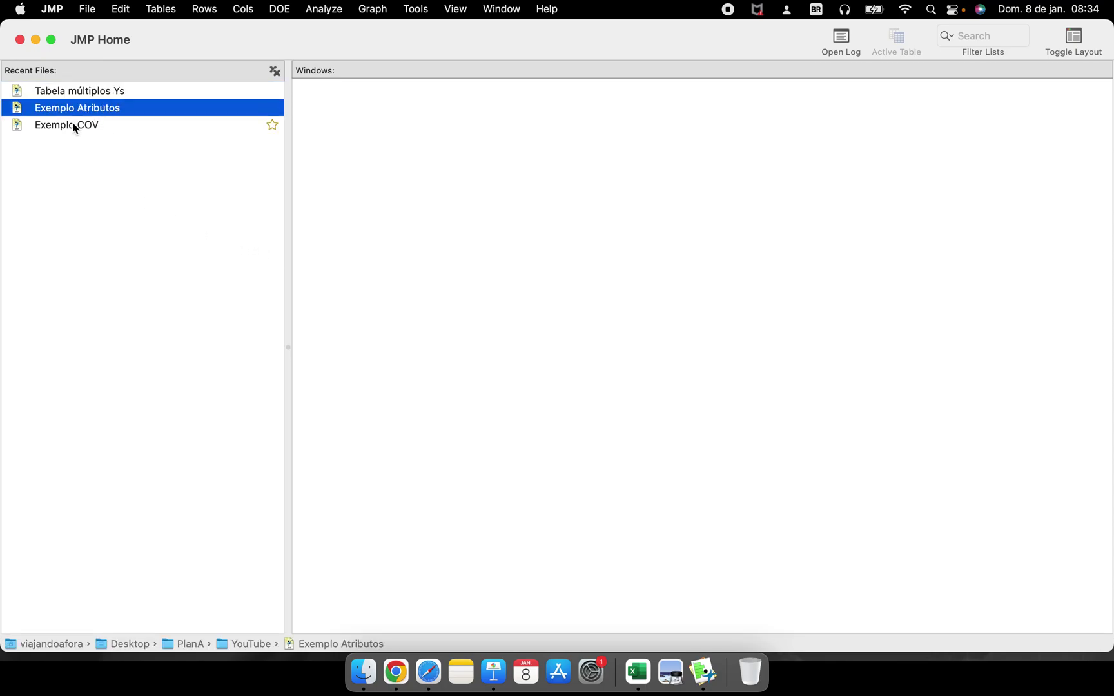
click(75, 128)
click(95, 97)
click(95, 107)
click(82, 124)
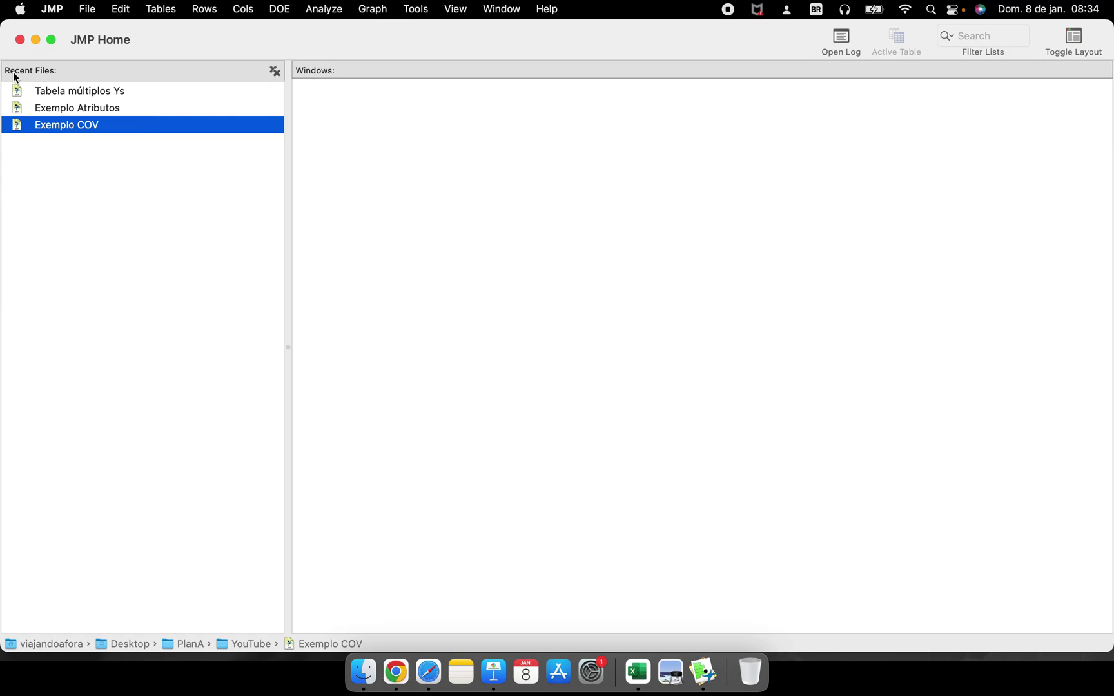
click(142, 201)
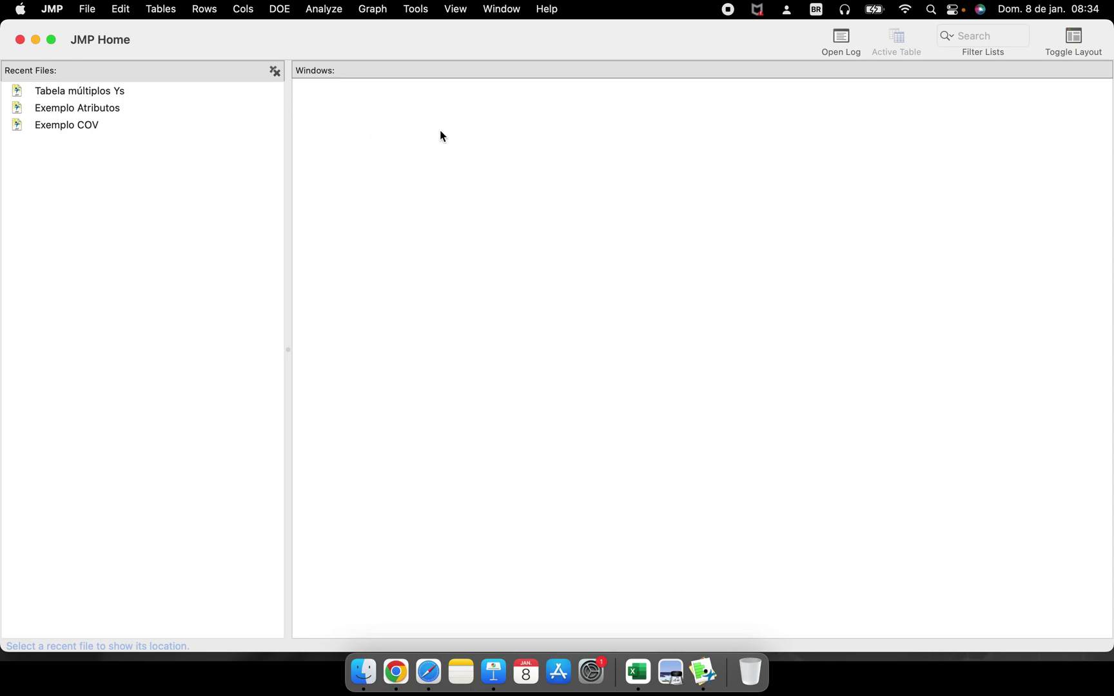
click(88, 9)
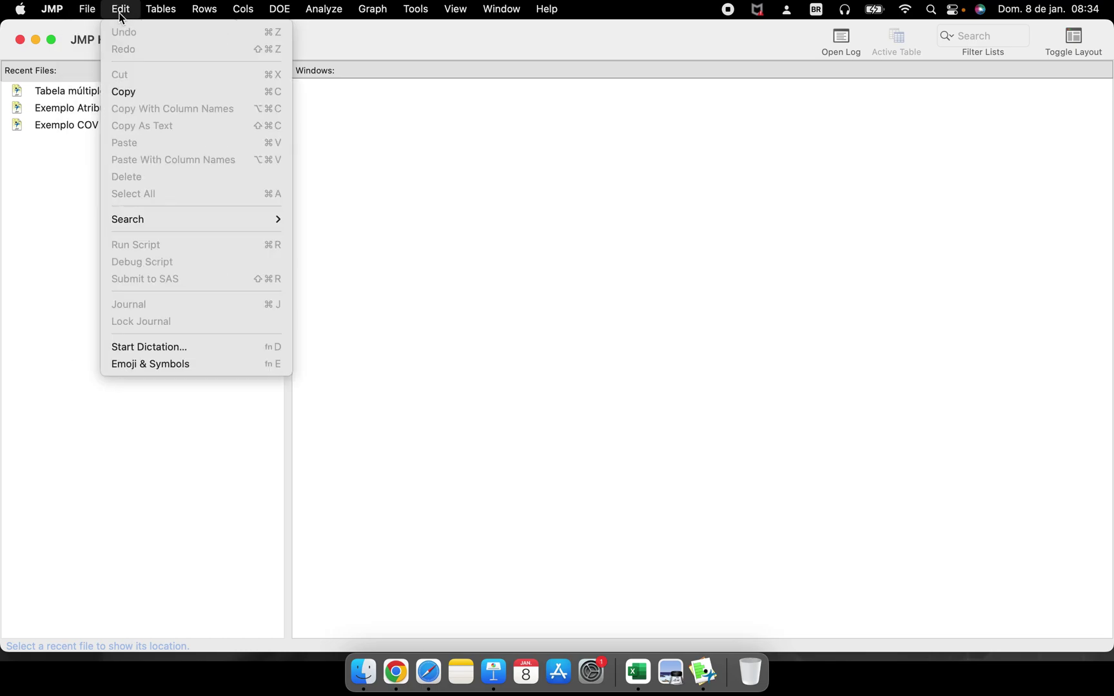
Step: Move across the File, Edit, Tables, Rows and Cols menus to the DOE menu
mouse_move(161, 16)
mouse_move(253, 18)
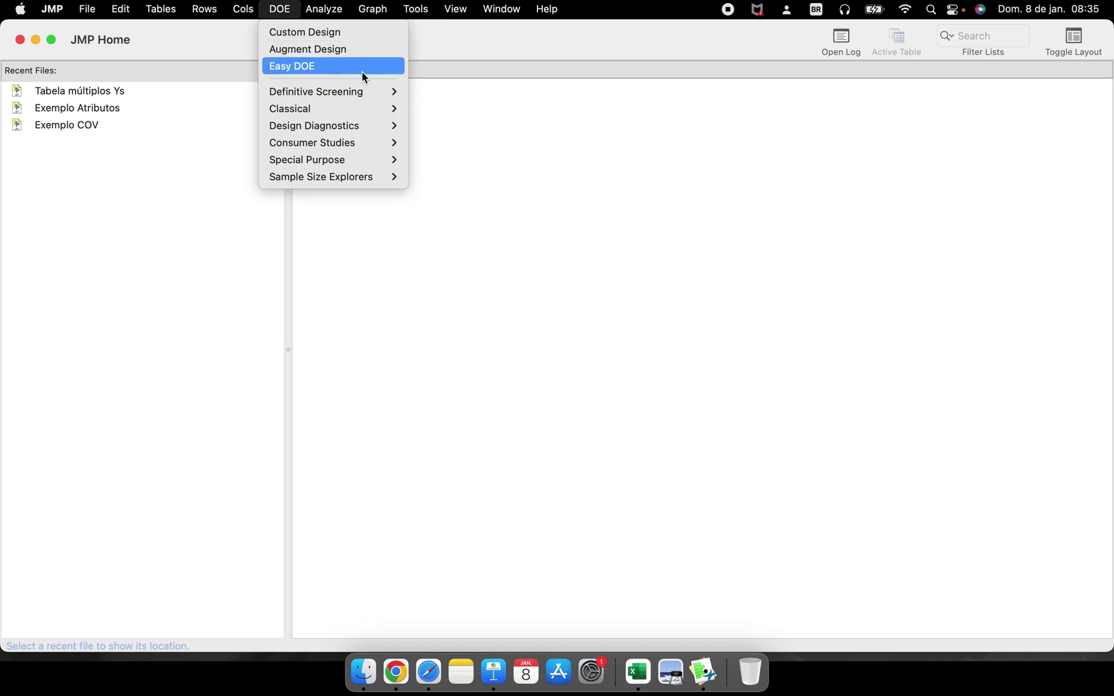
Step: Pass over DOE's Classical and Consumer Studies submenus to the Special Purpose submenu
mouse_move(364, 110)
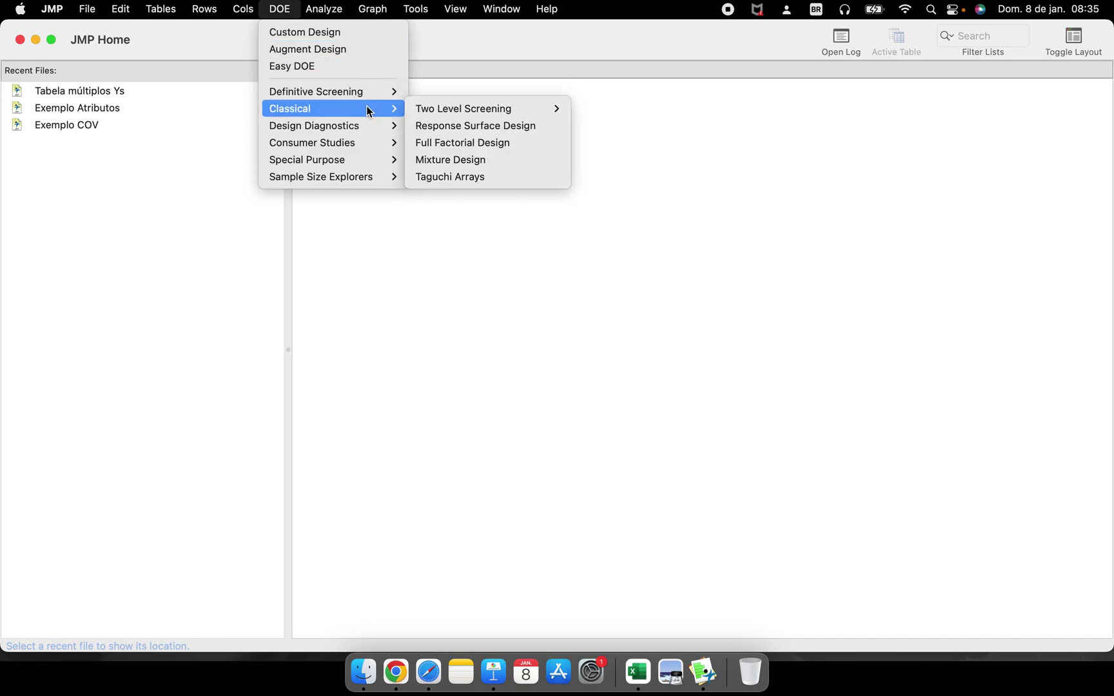
mouse_move(439, 114)
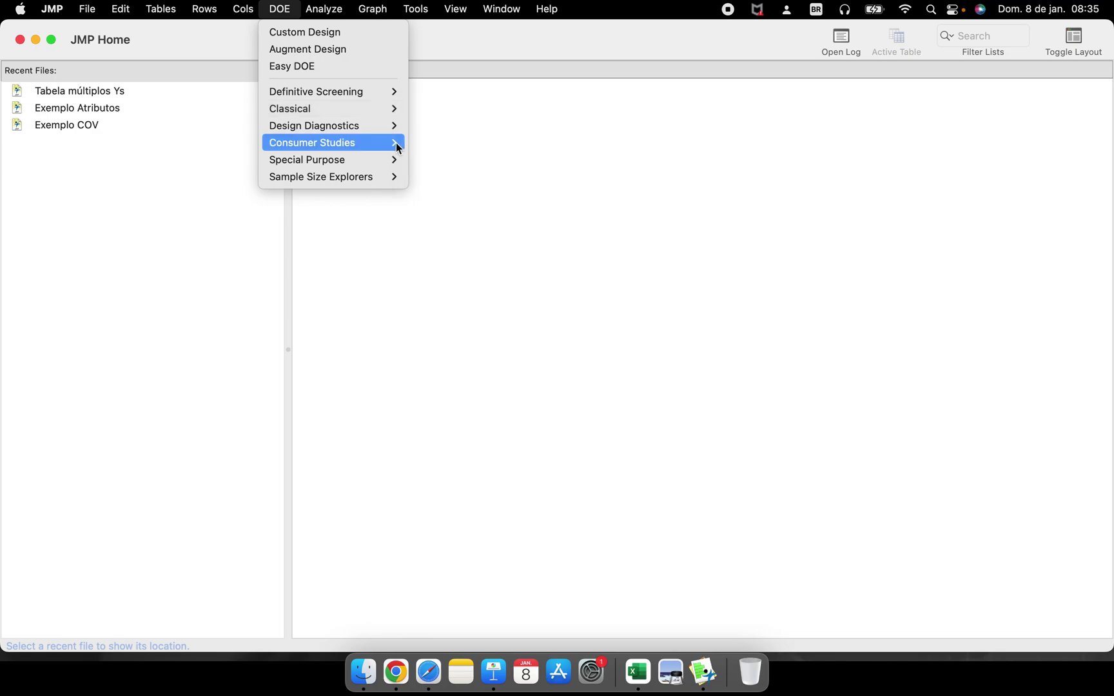
mouse_move(398, 147)
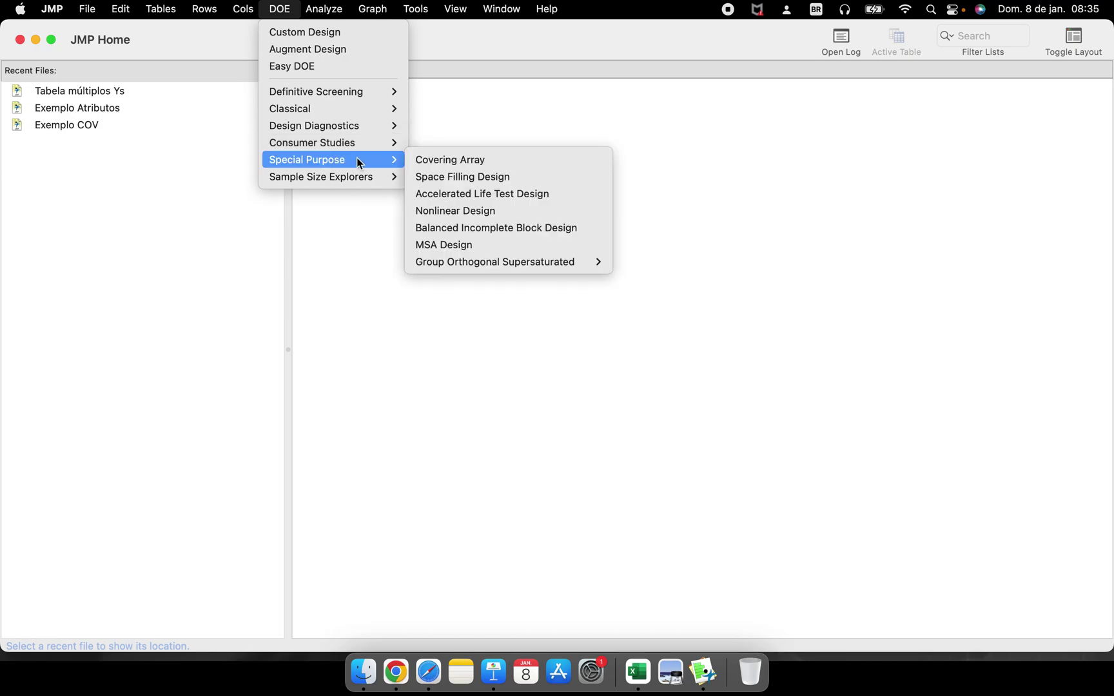
Step: Look through the DOE Sample Size Explorers submenus, close DOE, and bring up the Analyze menu
mouse_move(290, 182)
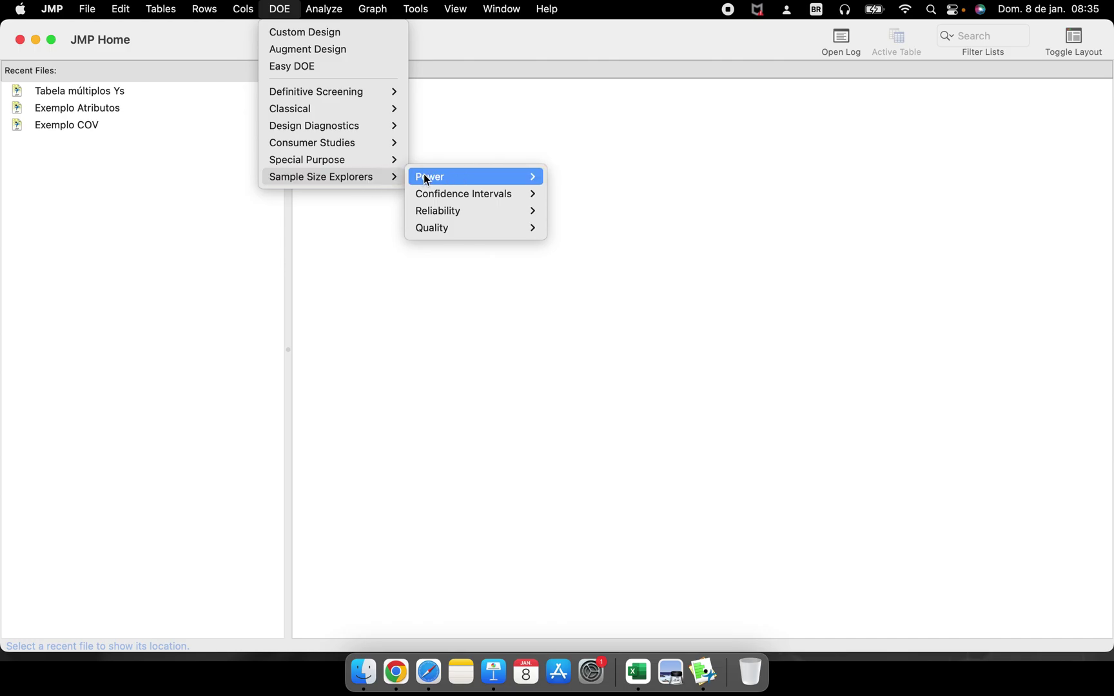
mouse_move(493, 178)
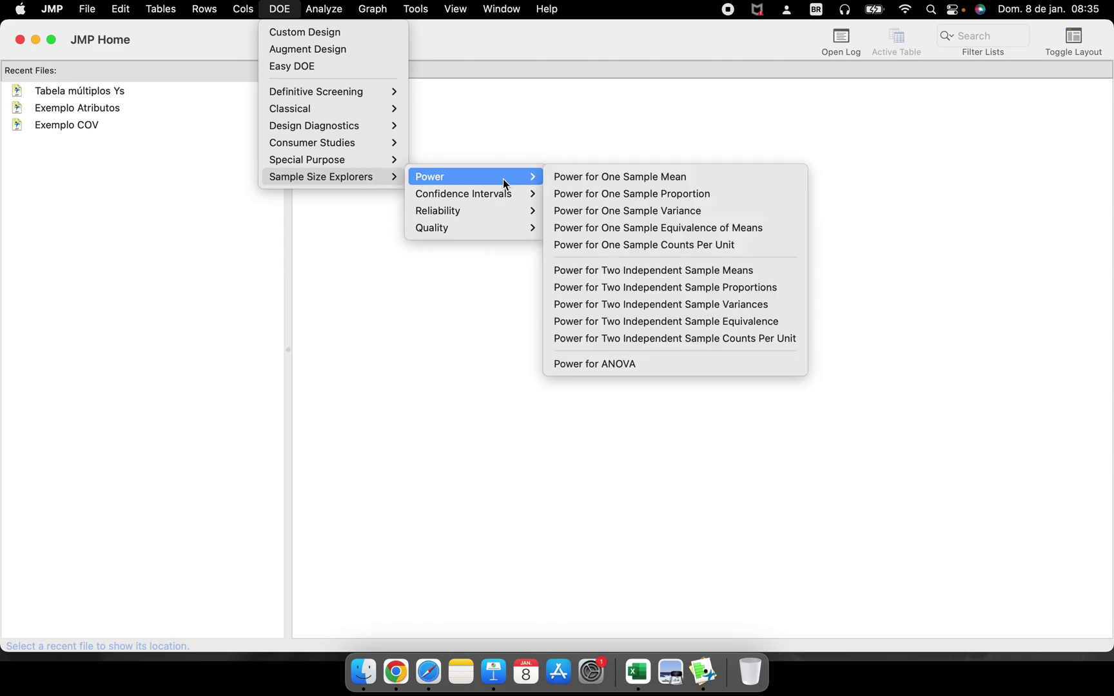
mouse_move(503, 197)
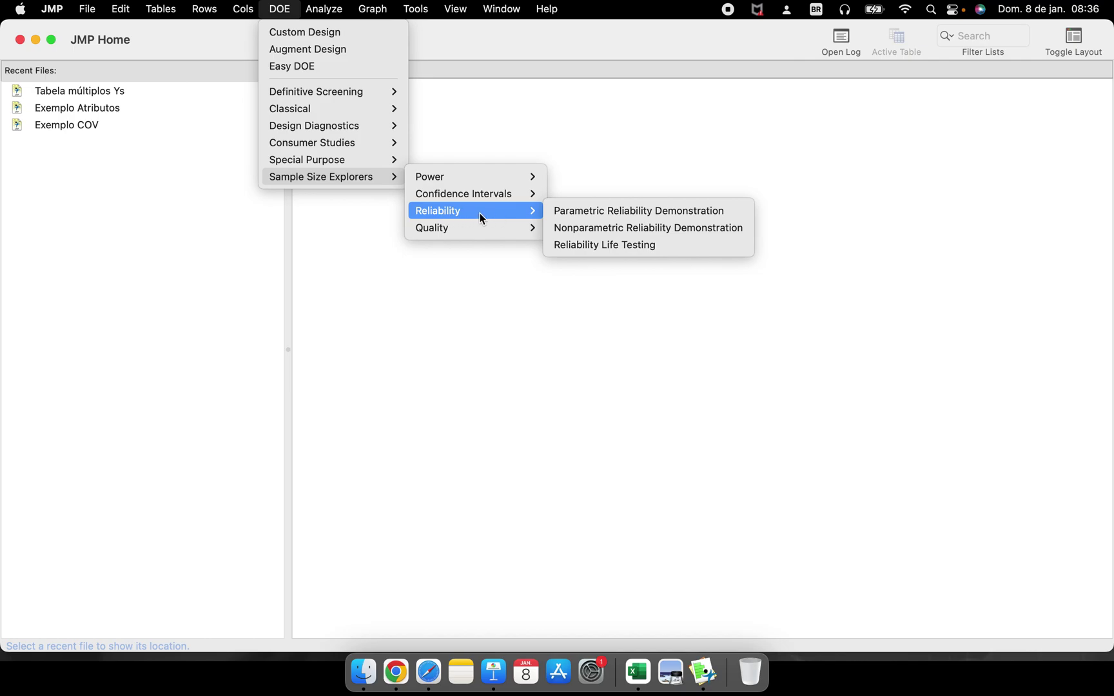
mouse_move(489, 229)
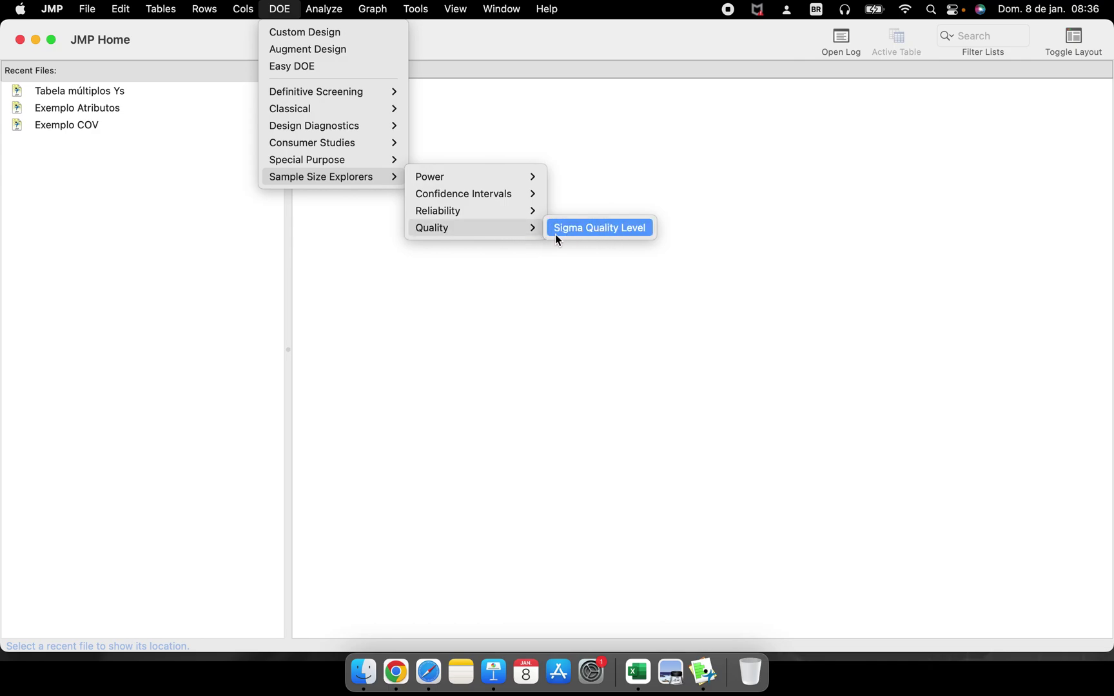
mouse_move(392, 92)
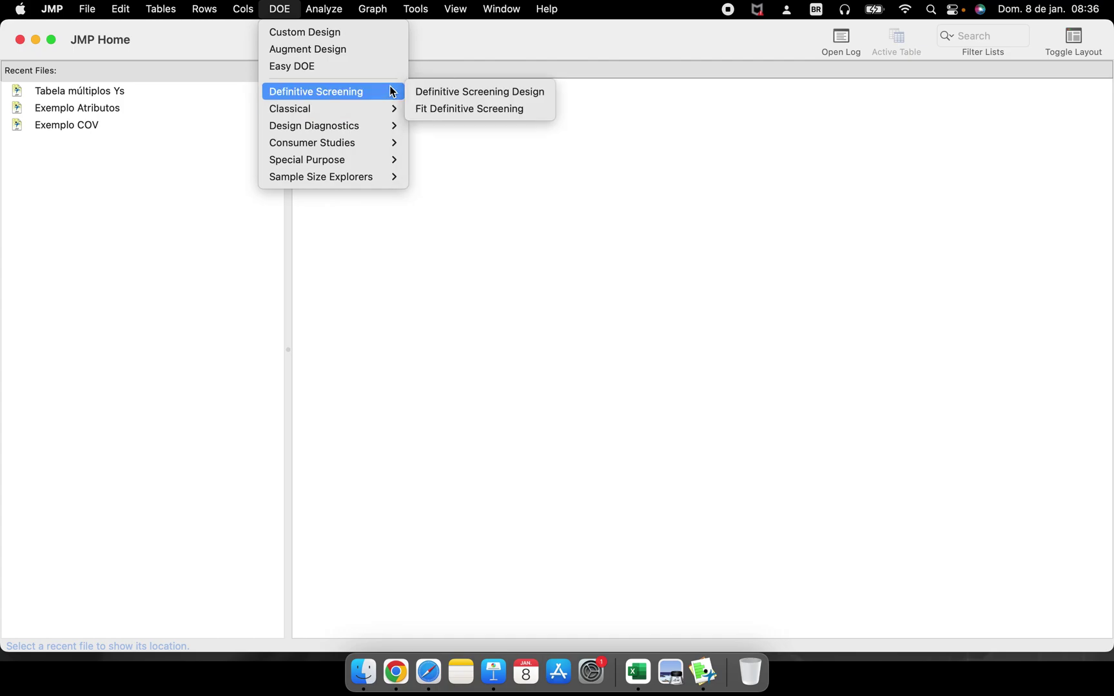
click(476, 44)
click(337, 9)
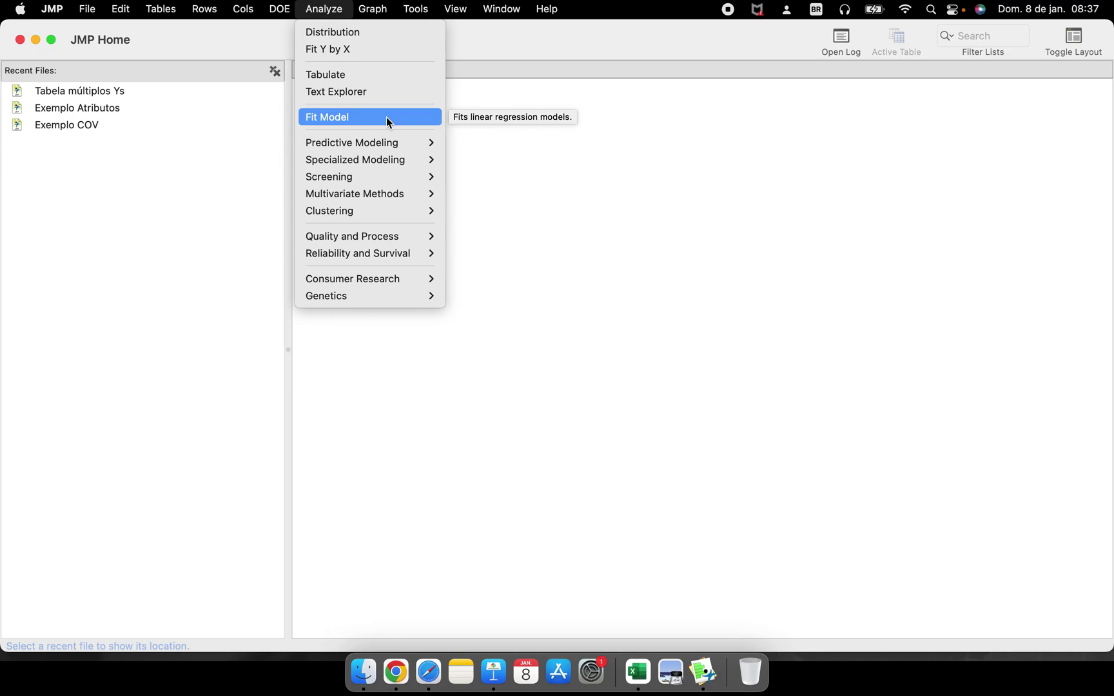
Step: Pass over Analyze's Predictive Modeling, Specialized Modeling and Clustering submenus to Quality and Process
mouse_move(414, 140)
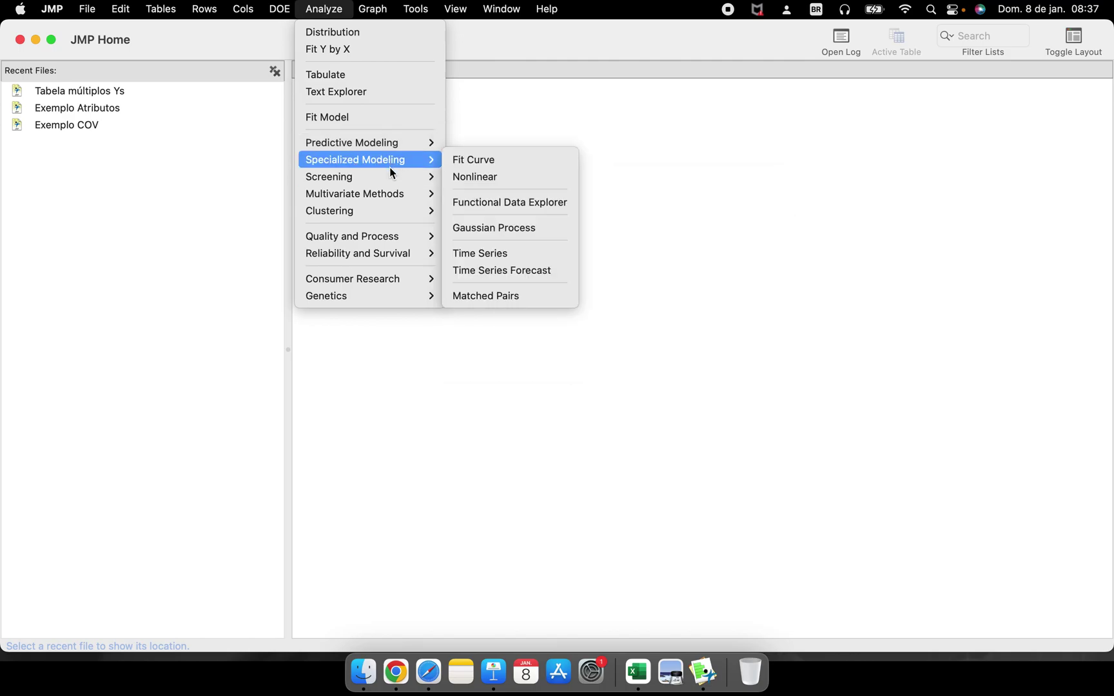
mouse_move(386, 195)
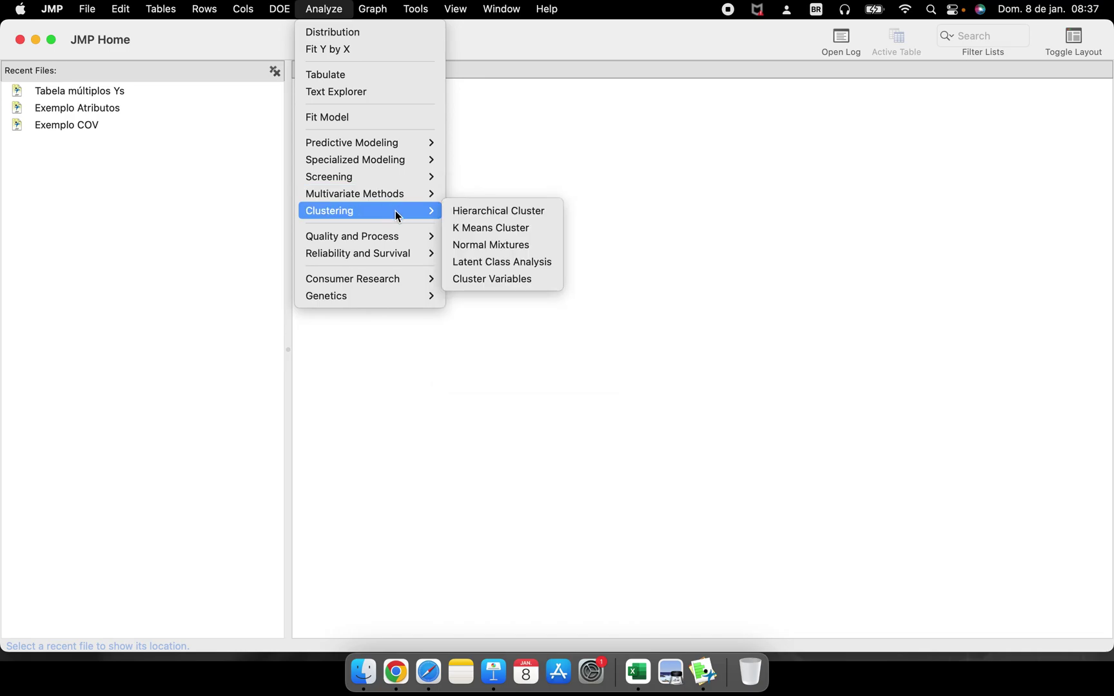
mouse_move(413, 237)
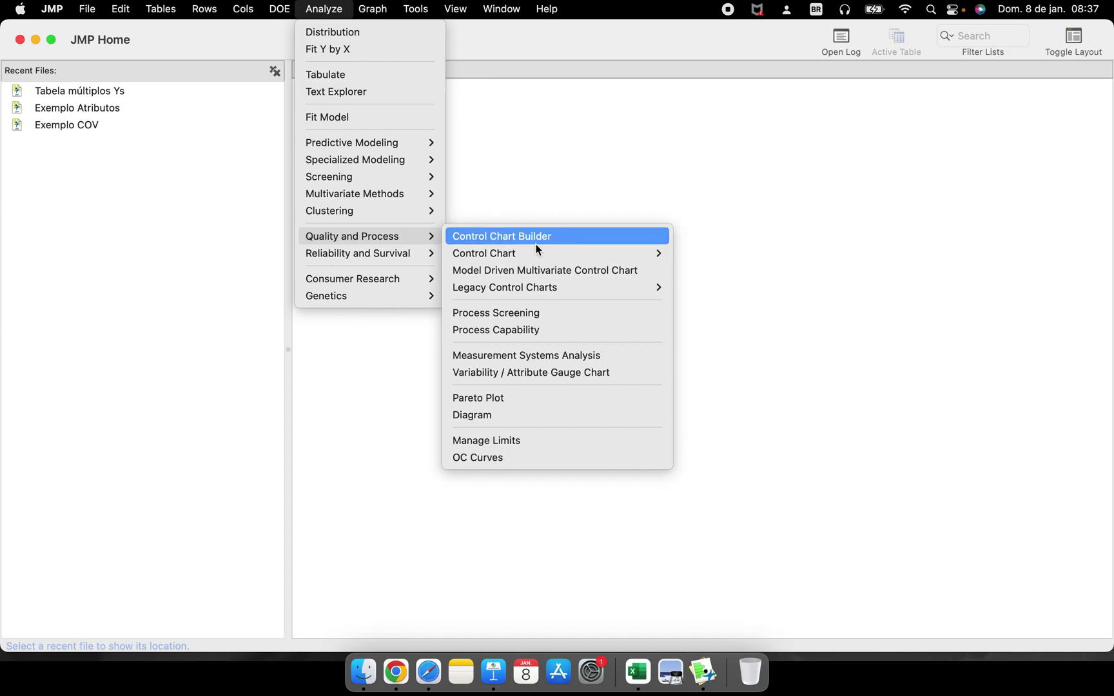
Step: Preview the Quality and Process Control Chart submenu, then show Analyze > Consumer Research
mouse_move(632, 253)
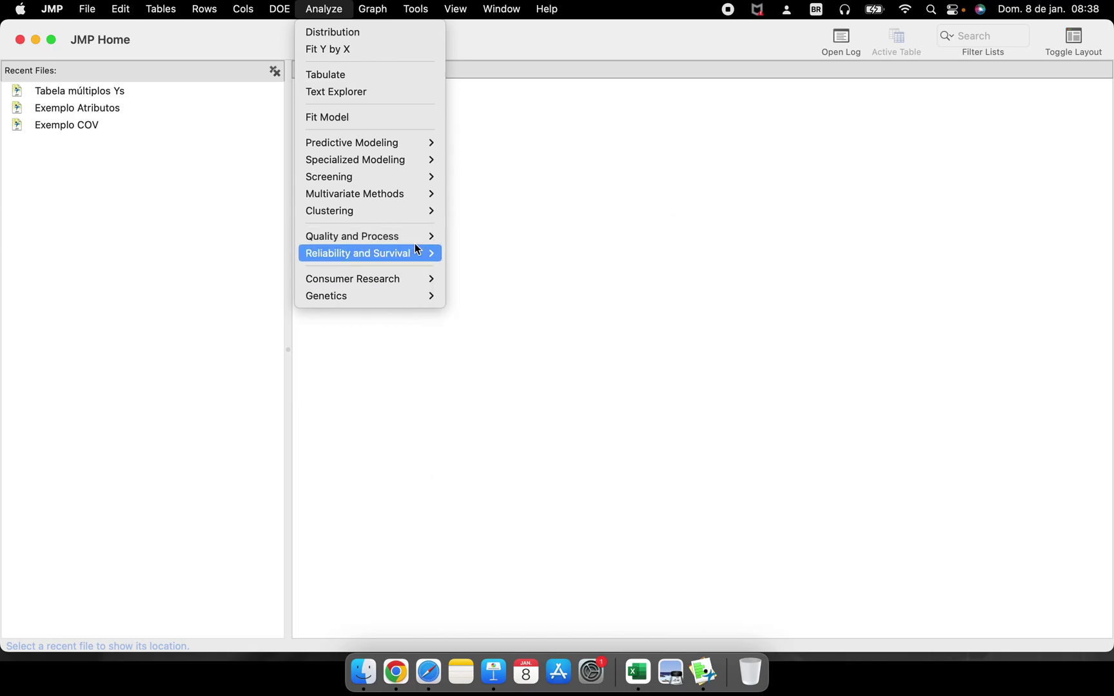
mouse_move(389, 279)
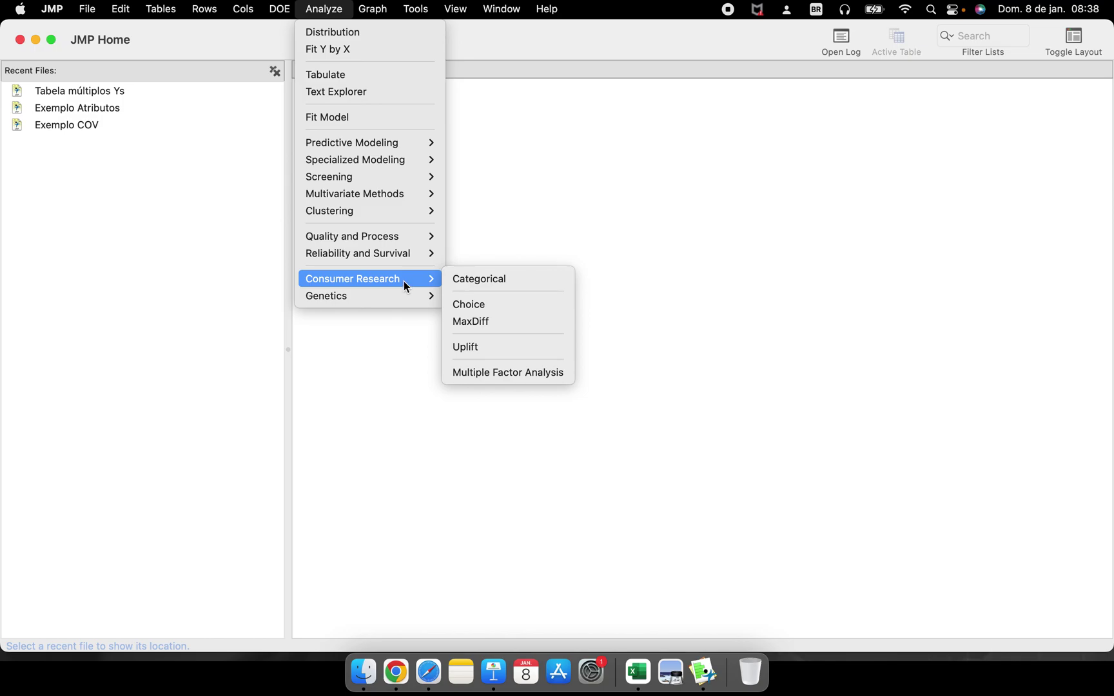
Step: Compare DOE > Consumer Studies with Analyze > Consumer Research, then show the Graph menu
mouse_move(279, 12)
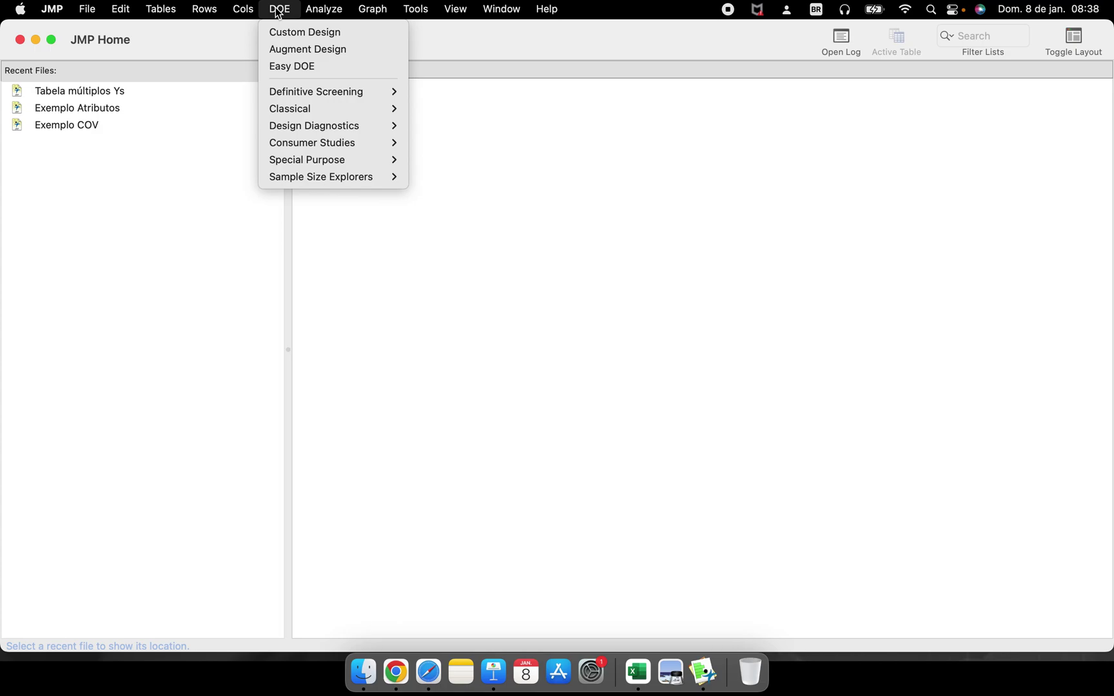
mouse_move(348, 142)
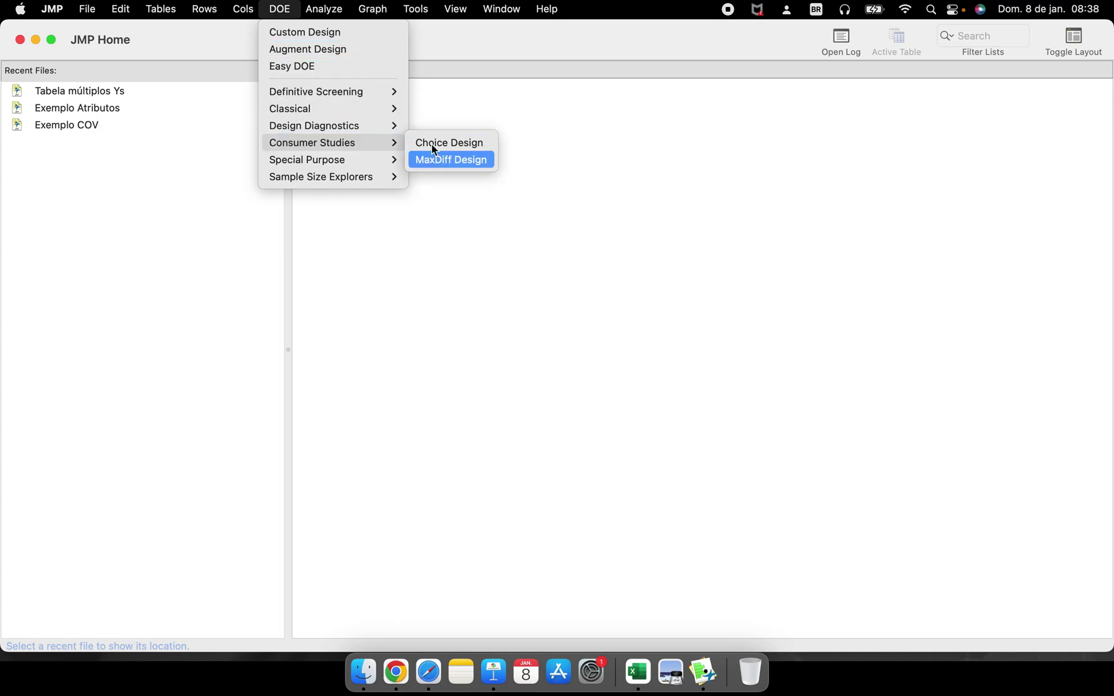
mouse_move(324, 10)
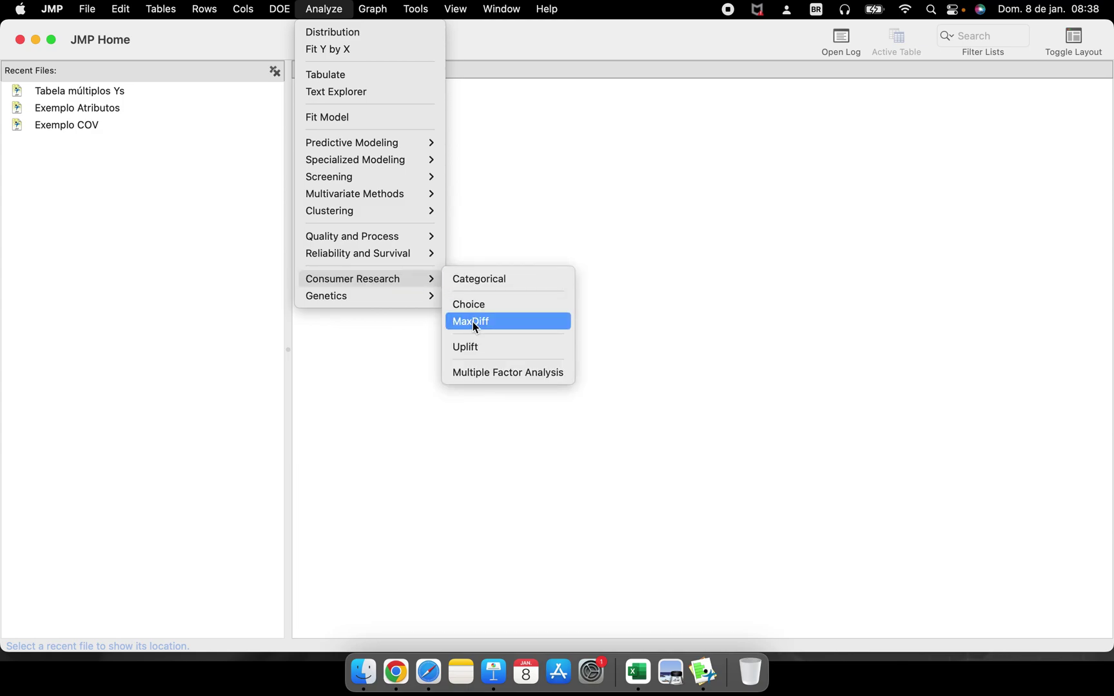
mouse_move(380, 14)
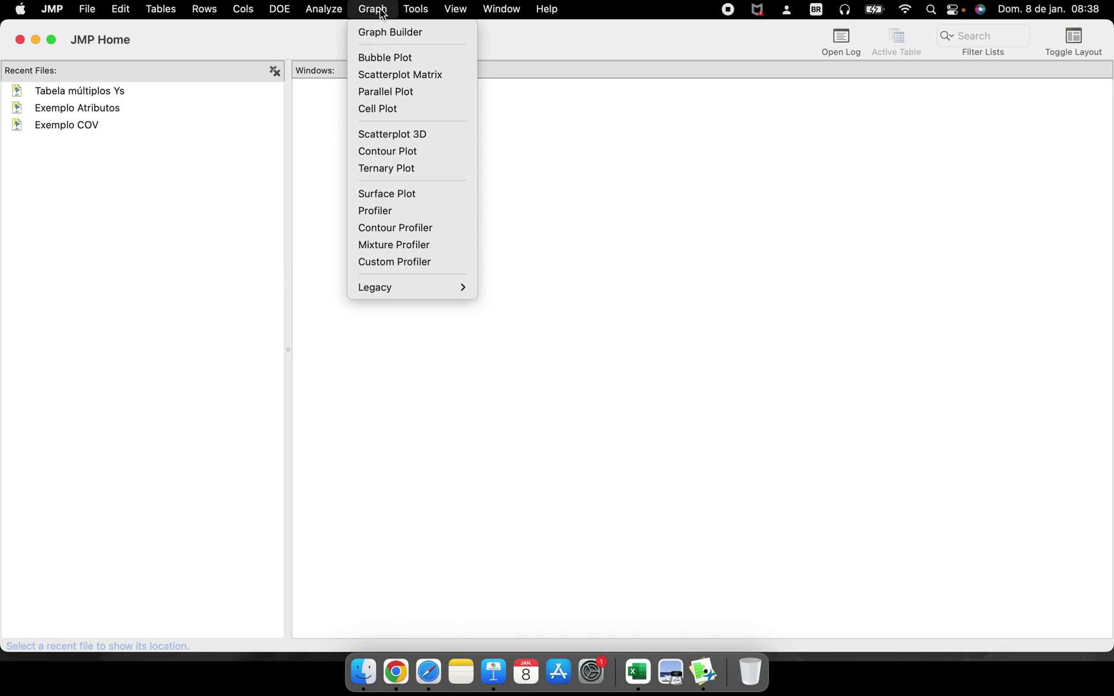
Step: Choose Graph > Graph Builder, which asks for a data table from the YouTube folder
click(438, 32)
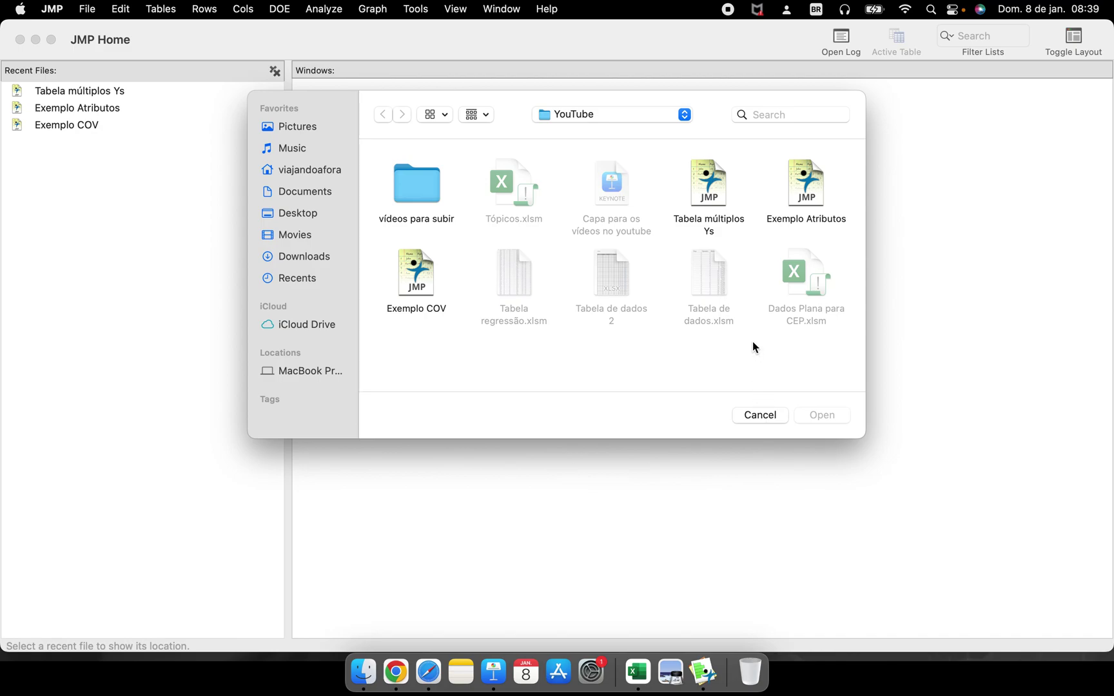
Step: Cancel the Open file dialog to return to the empty JMP Home window
click(757, 417)
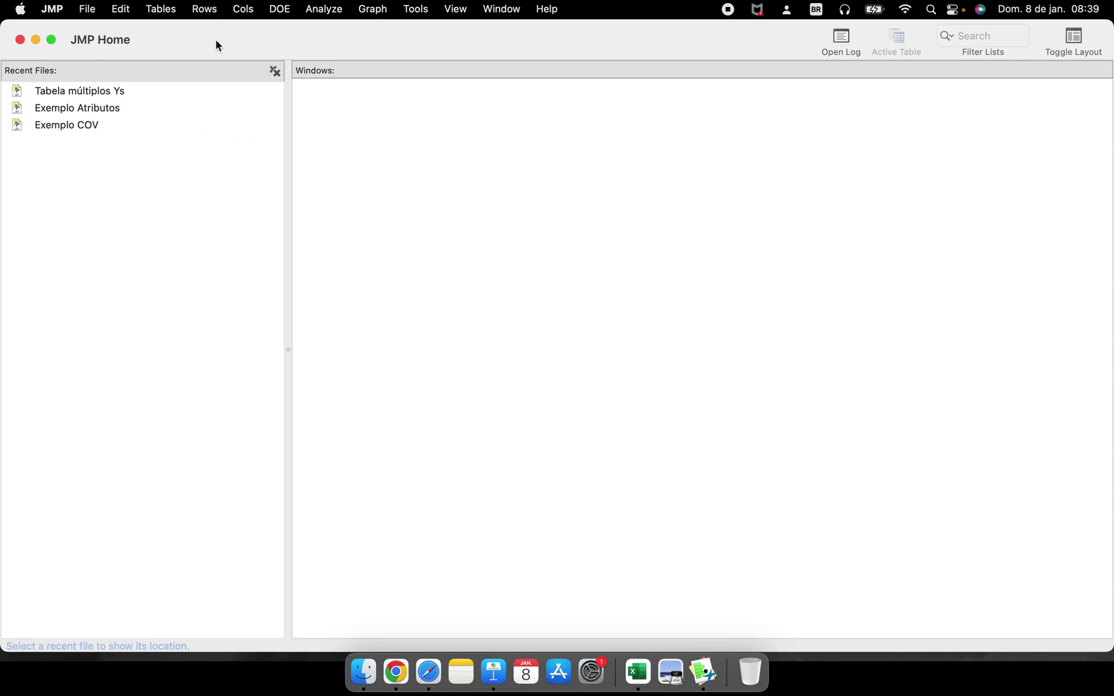
Step: Create a new blank data table from the File > New submenu
click(90, 13)
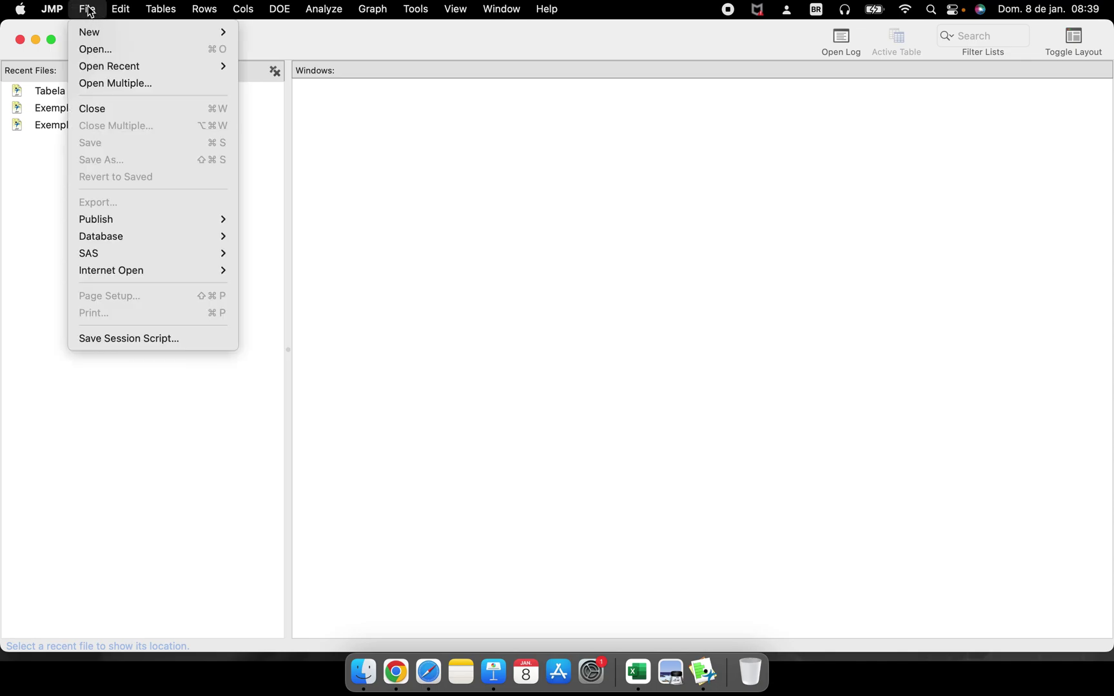
mouse_move(161, 30)
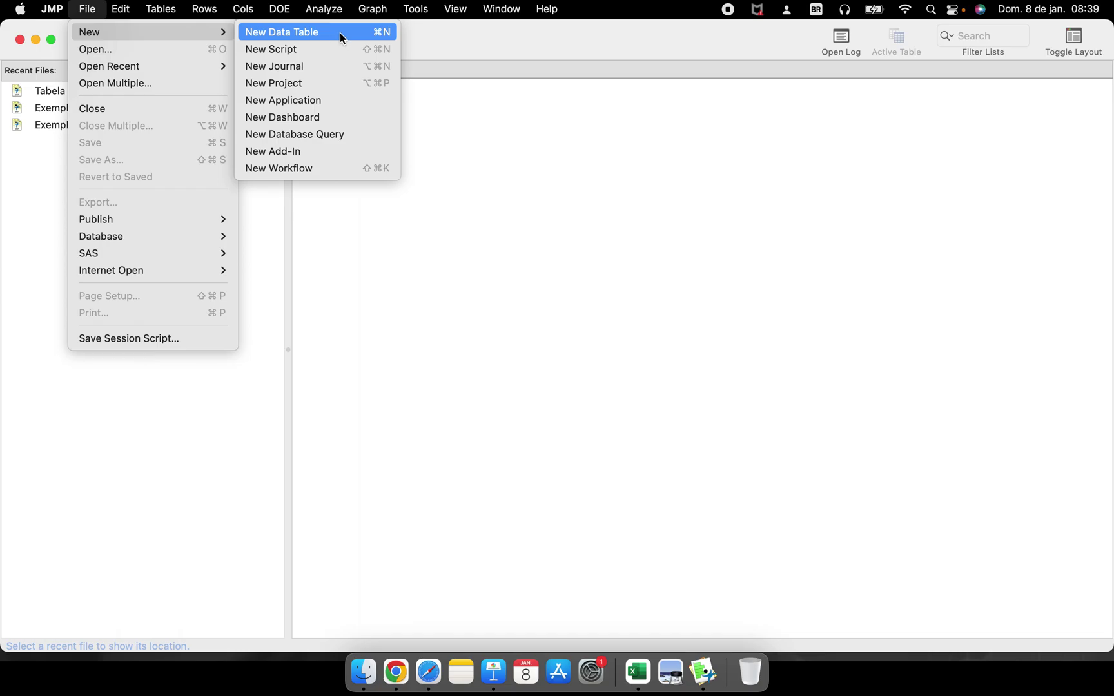
mouse_move(316, 7)
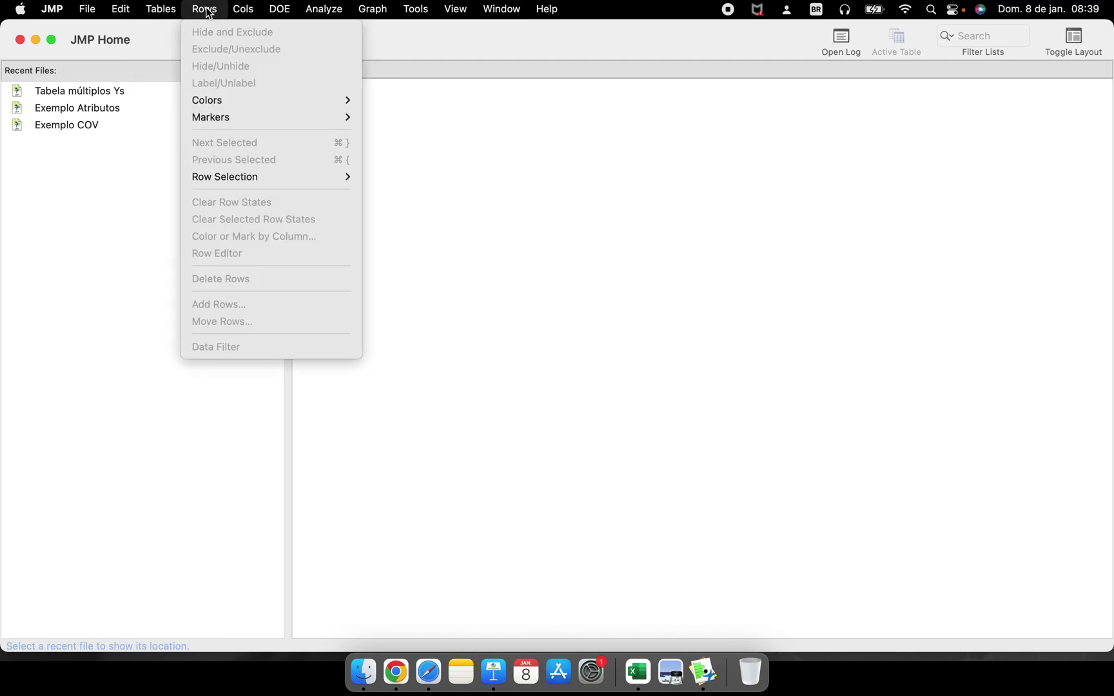
mouse_move(120, 11)
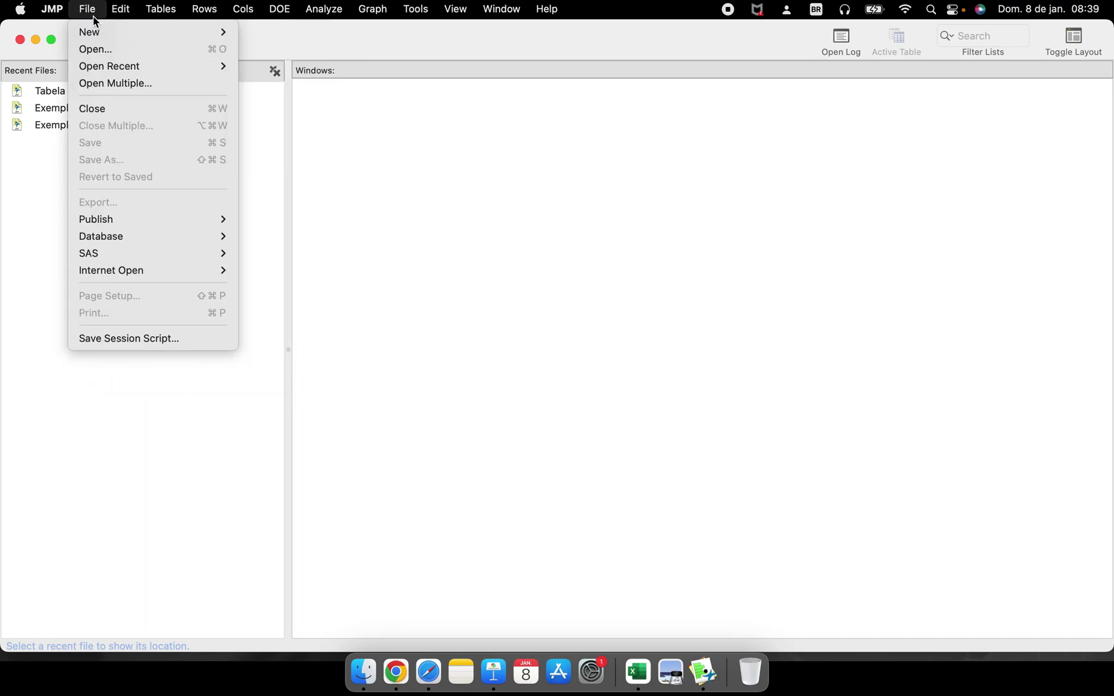
mouse_move(123, 34)
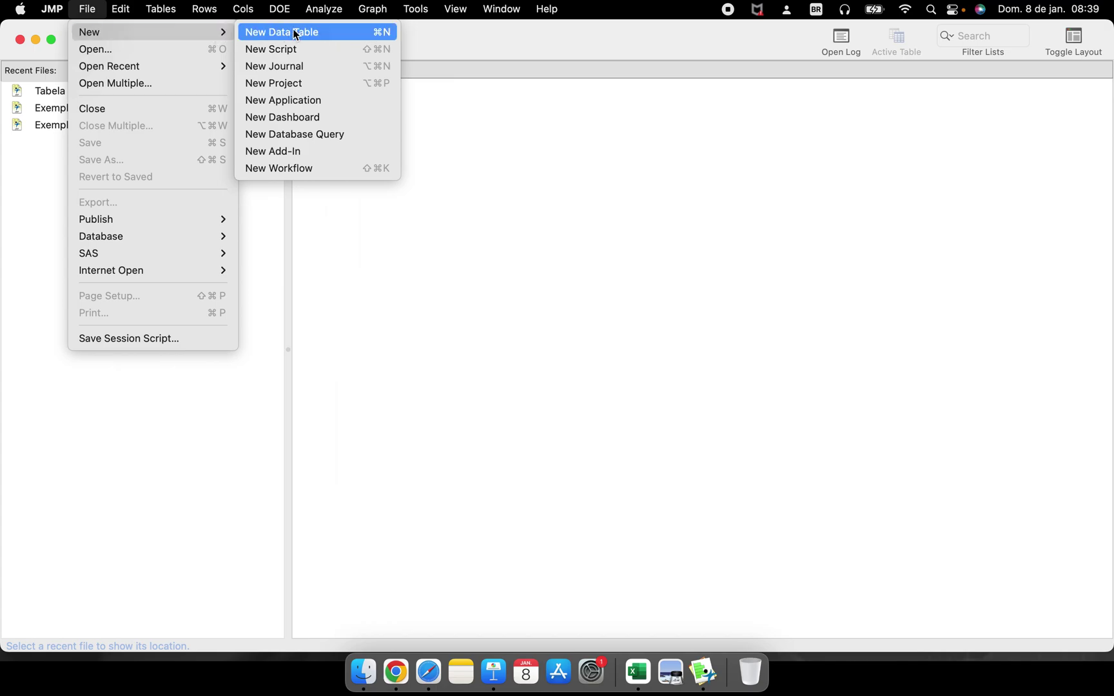
click(334, 33)
Step: Rename Column 1 of the new table to Y in Column Info
drag(382, 35, 665, 126)
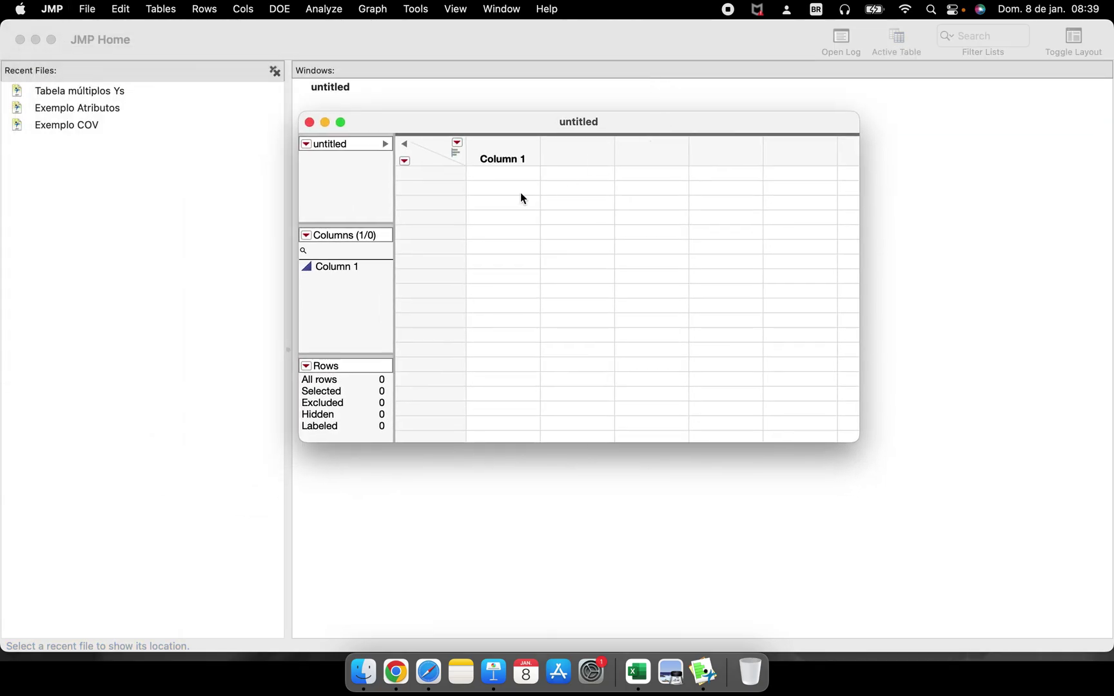
double_click(513, 175)
double_click(510, 154)
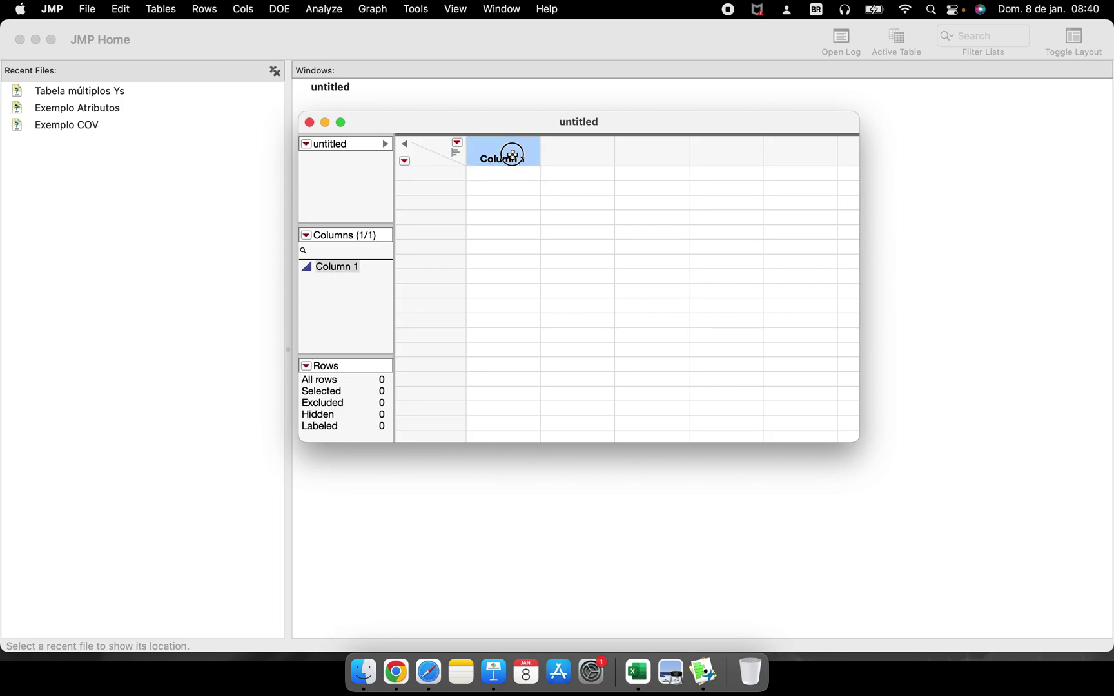
click(221, 104)
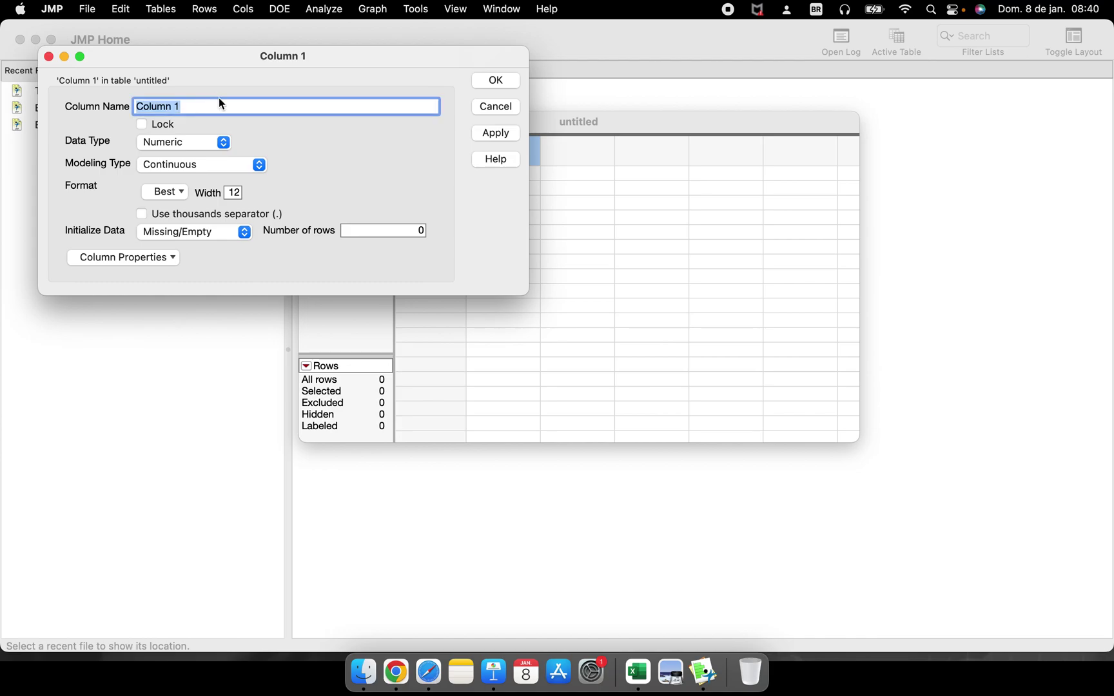
text(Y)
click(510, 81)
Step: Enter 10,12 and 10,45 in column Y, then close the untitled table
click(492, 174)
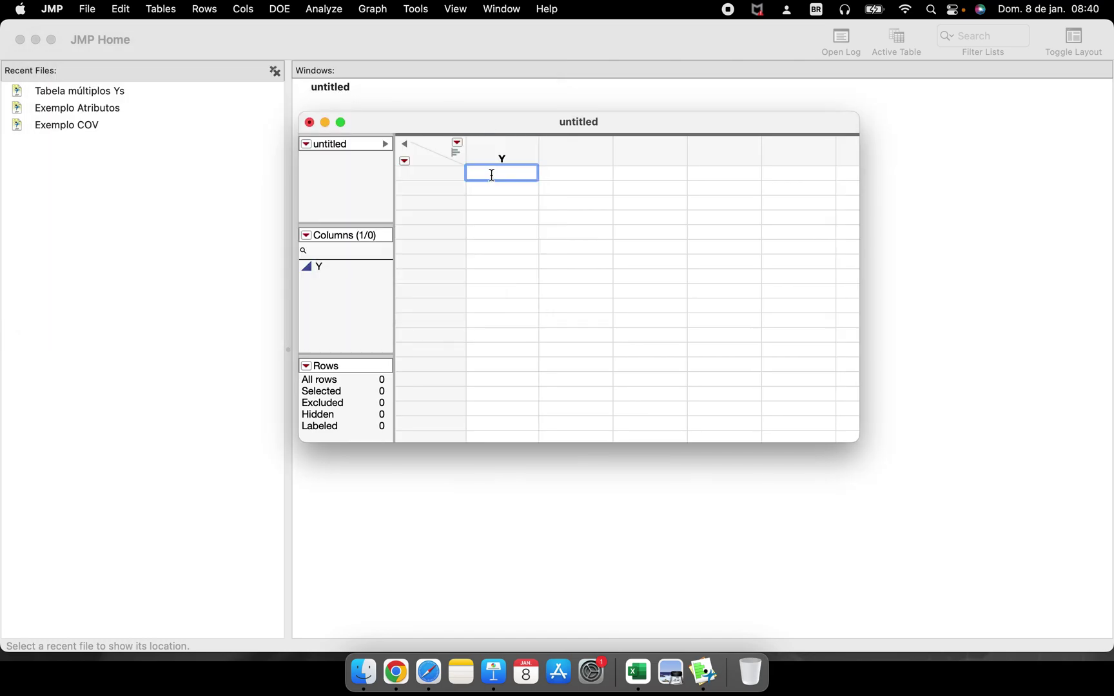
text(10,12)
key(Return)
text(10,45)
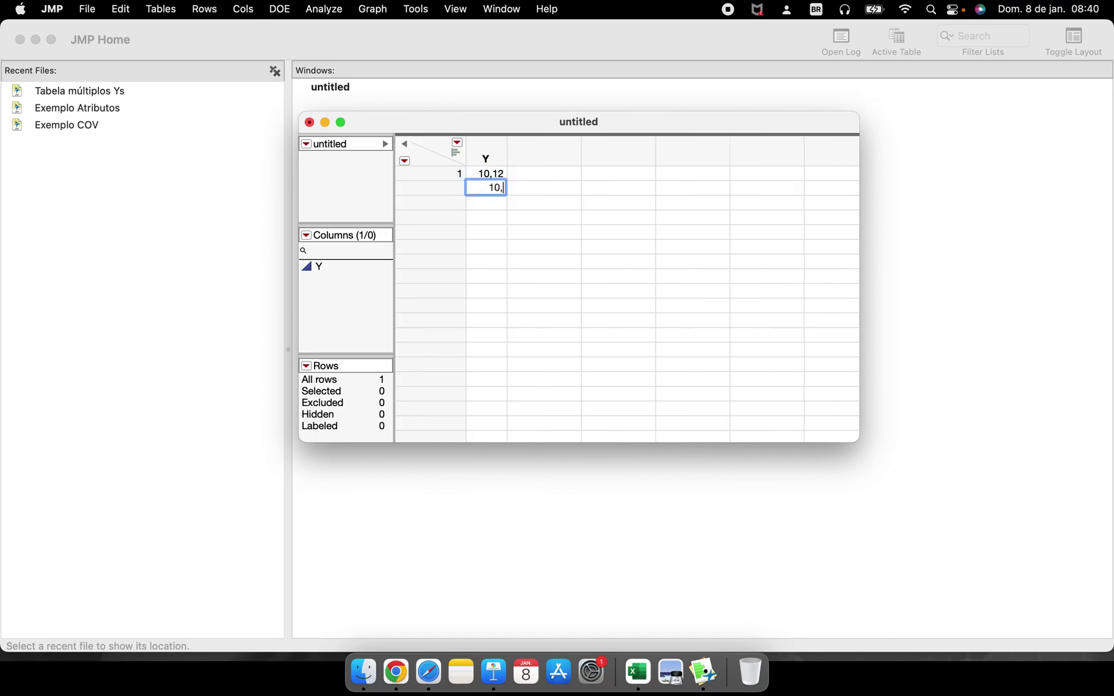
click(516, 281)
click(310, 122)
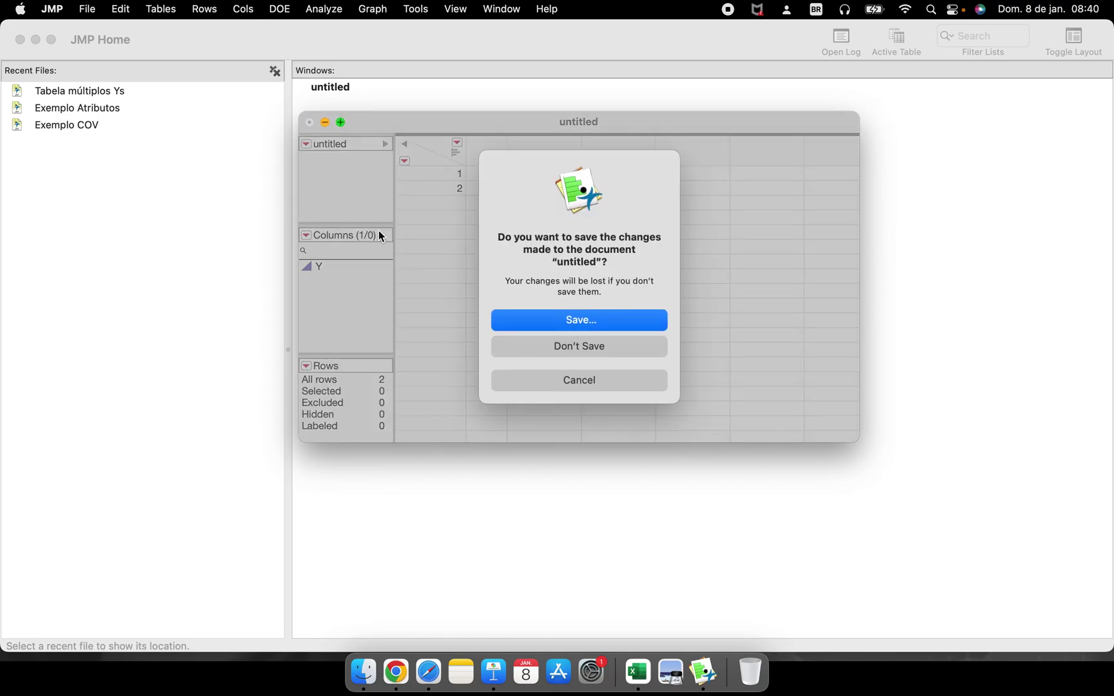
Step: Discard the untitled table without saving and open Tabela múltiplos Ys from Recent Files
click(580, 347)
double_click(58, 91)
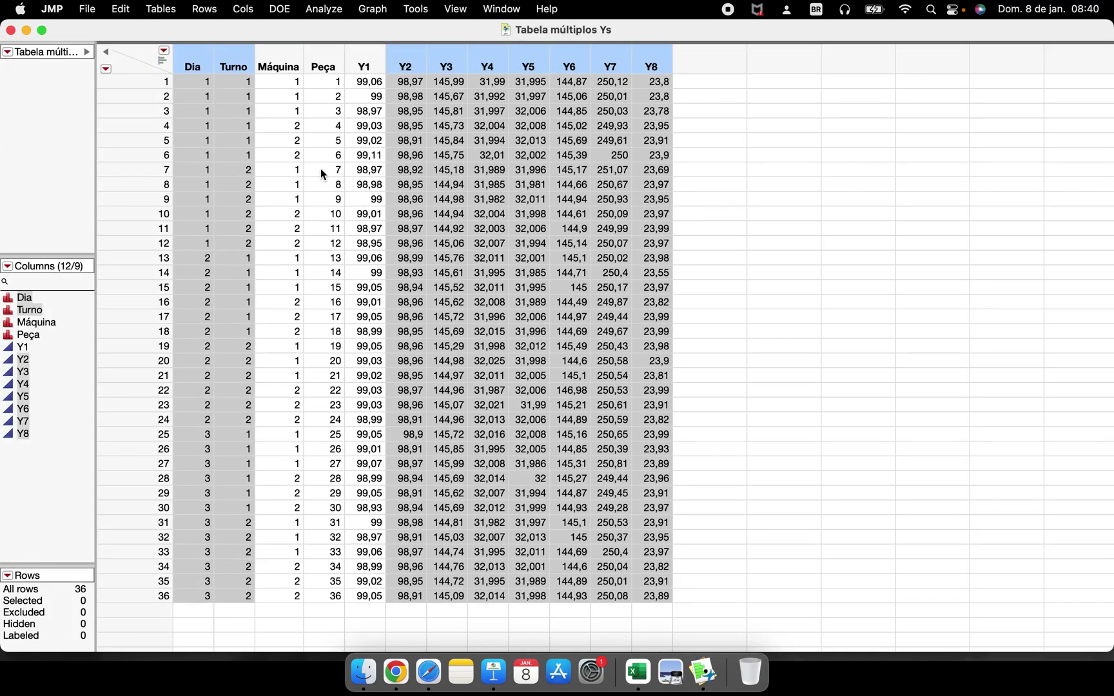
click(569, 141)
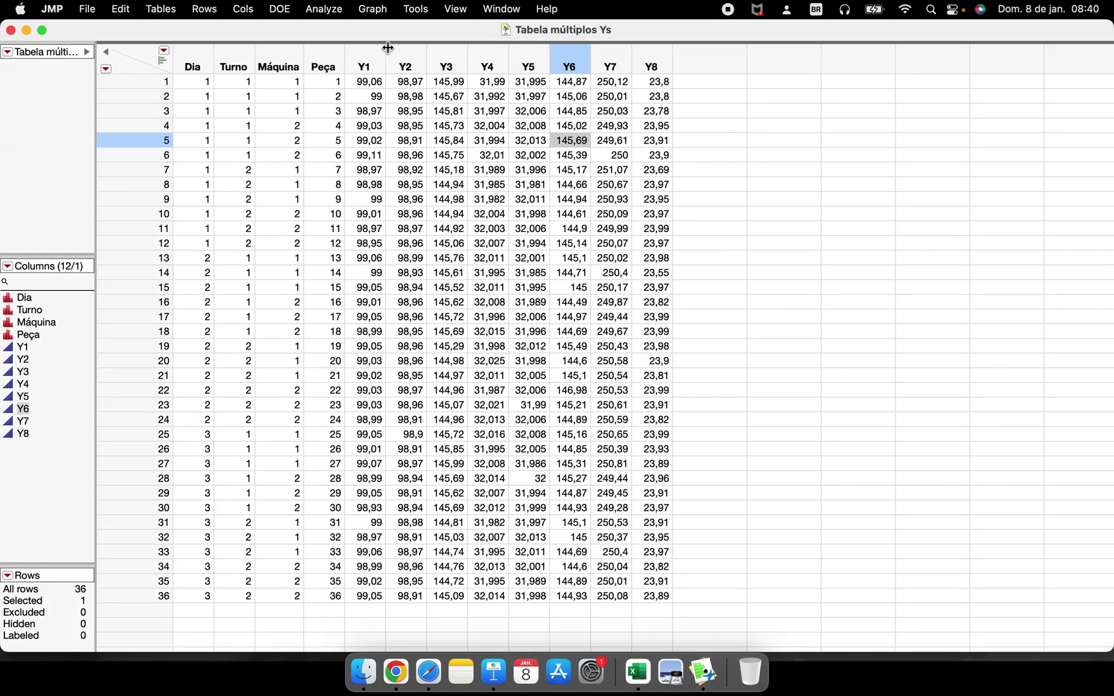
click(456, 259)
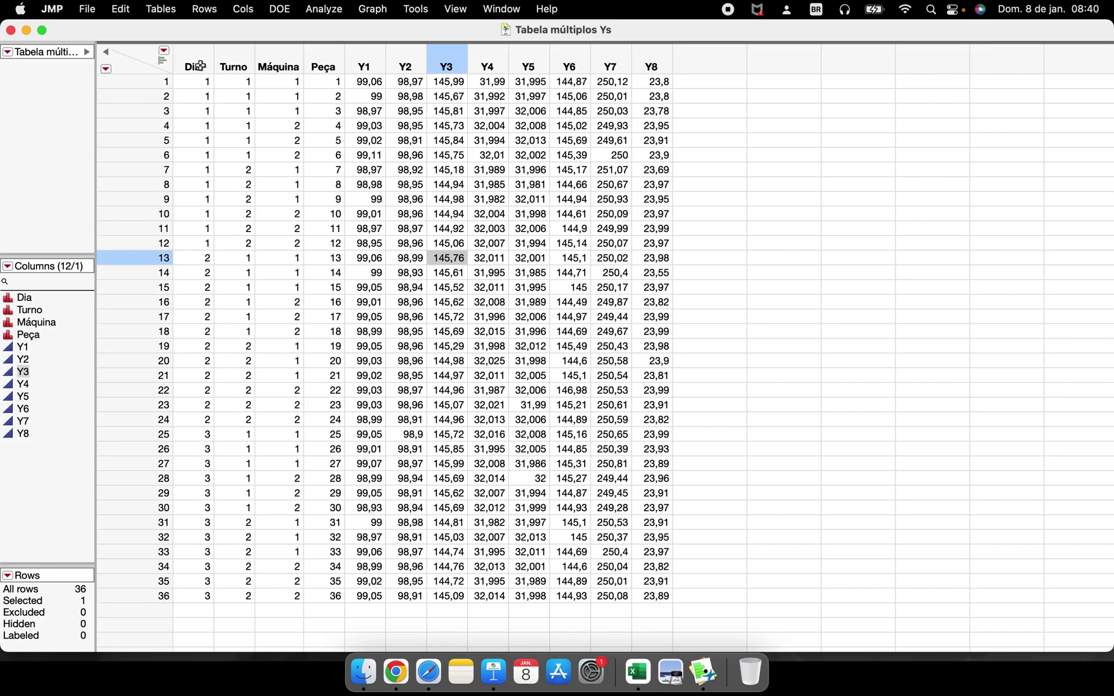
Step: Select the columns from Dia across the Y columns, then select only Y1
drag(196, 67, 641, 571)
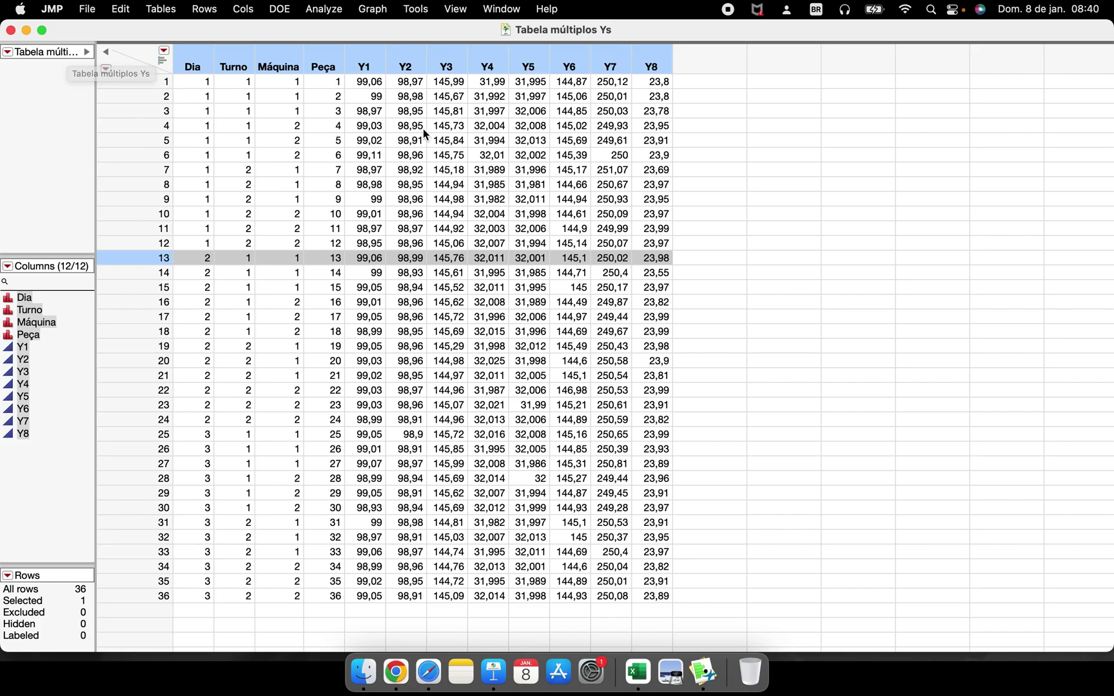
double_click(45, 52)
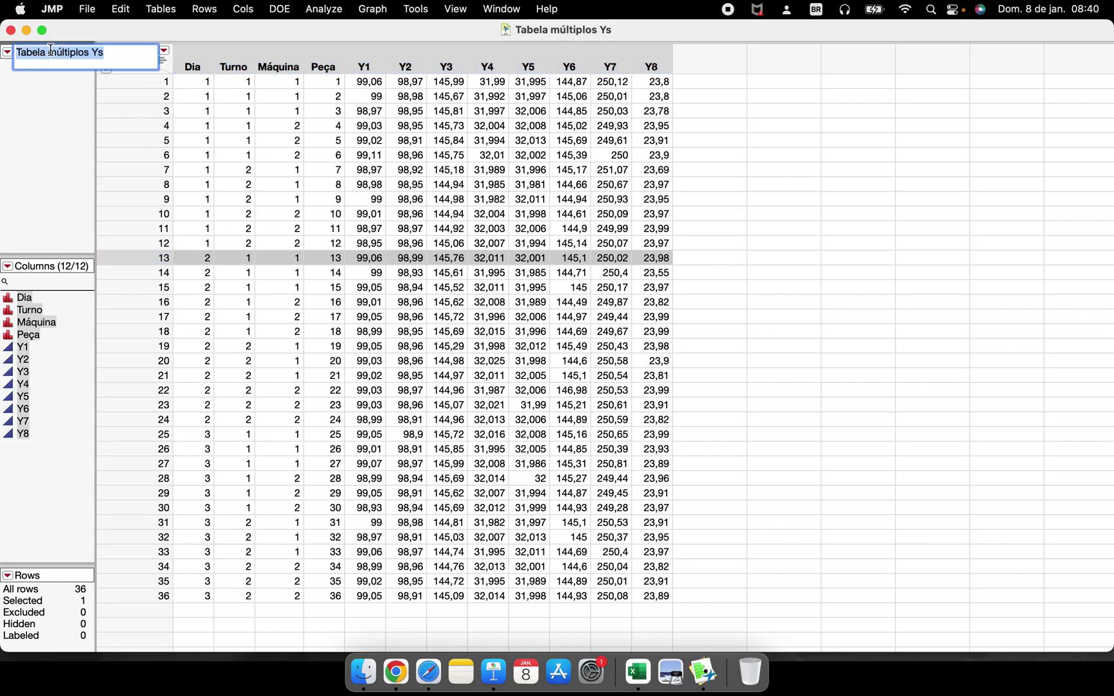
click(50, 111)
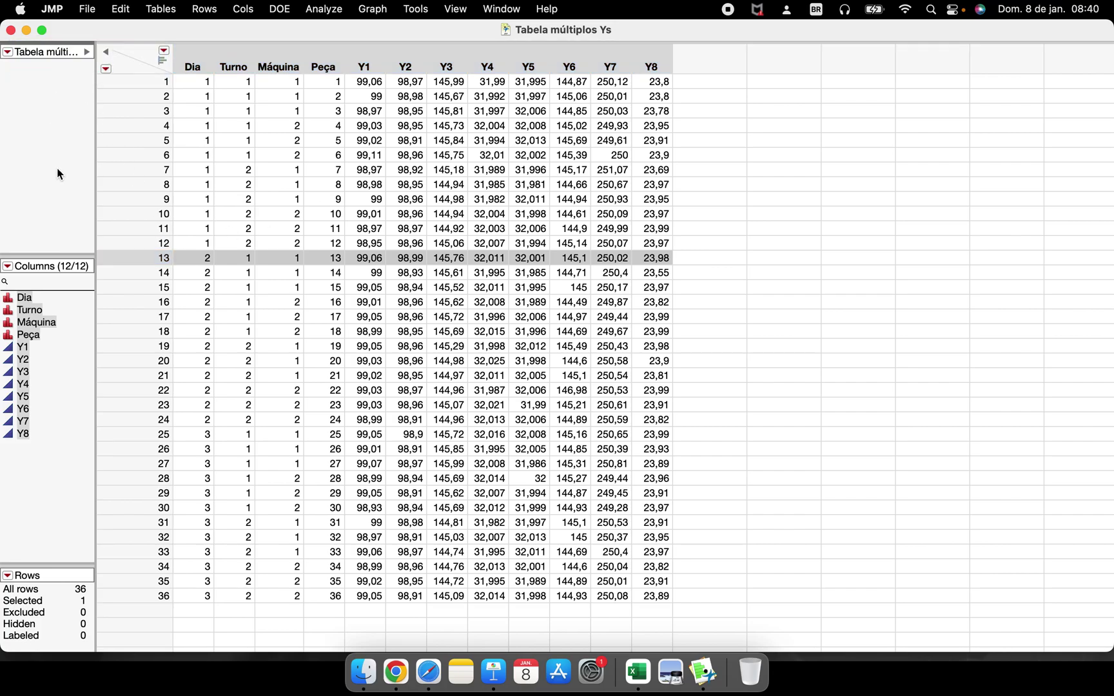
click(56, 348)
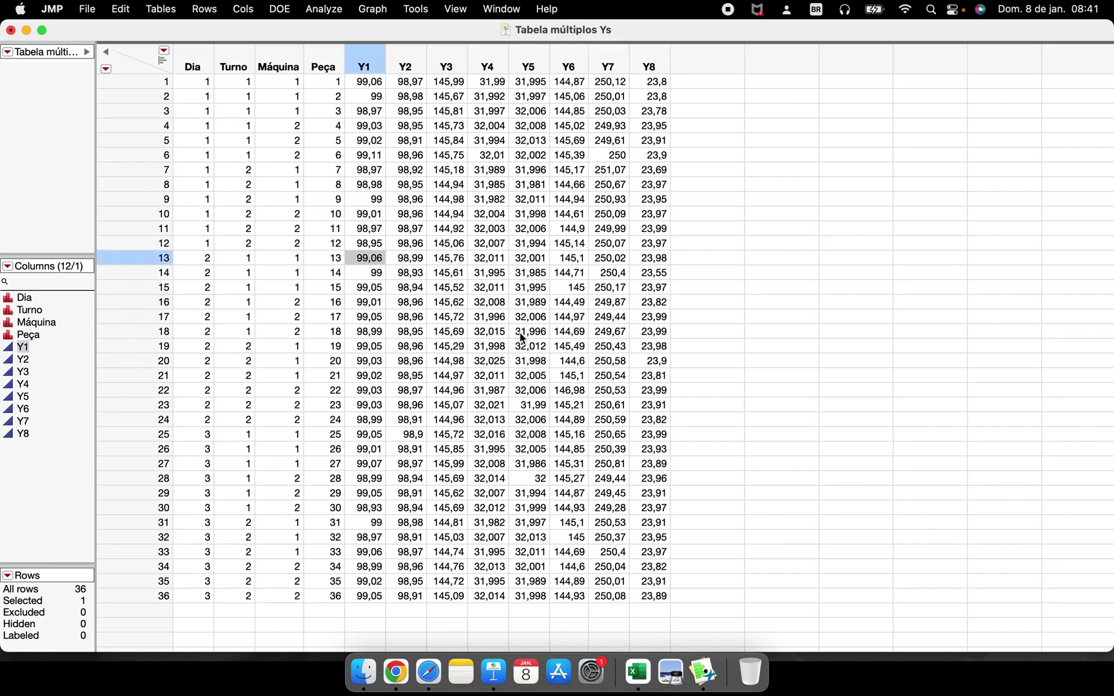
Step: Select a block of Y values and columns Y1–Y8, then deselect the columns
drag(379, 244, 551, 450)
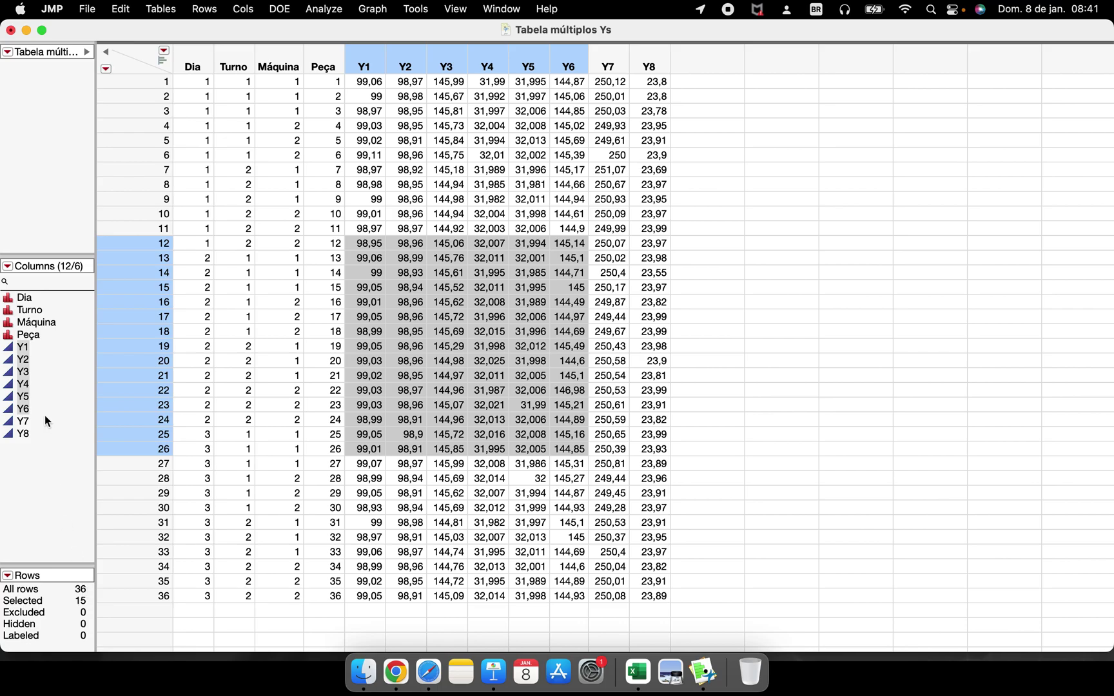
click(39, 464)
drag(26, 351, 22, 433)
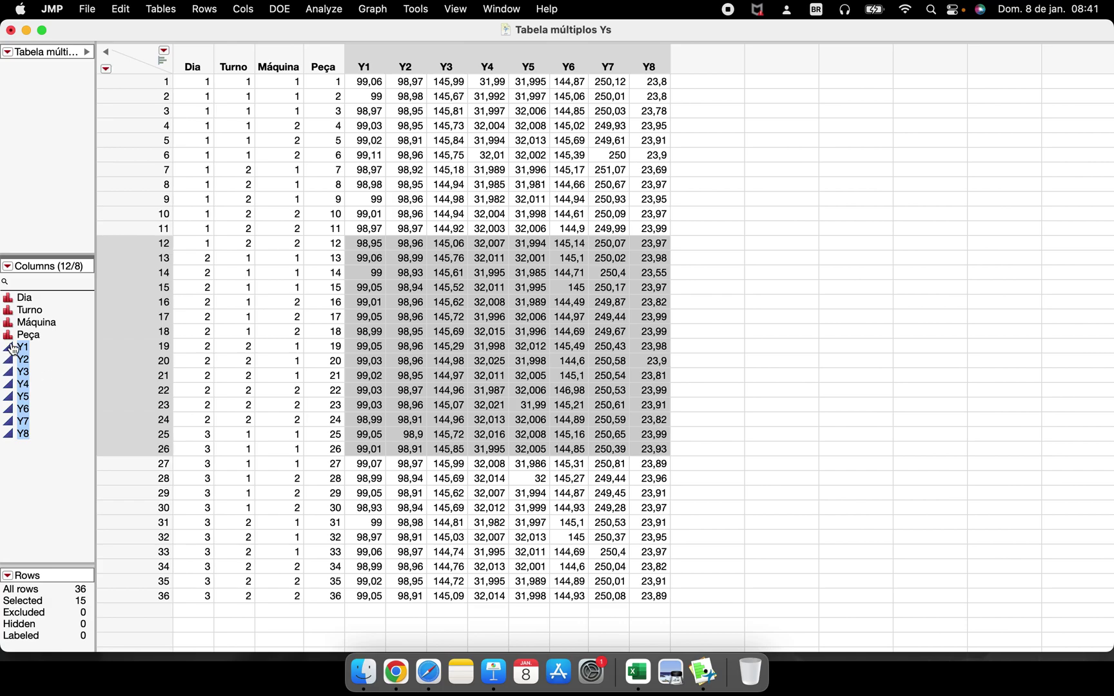
click(11, 451)
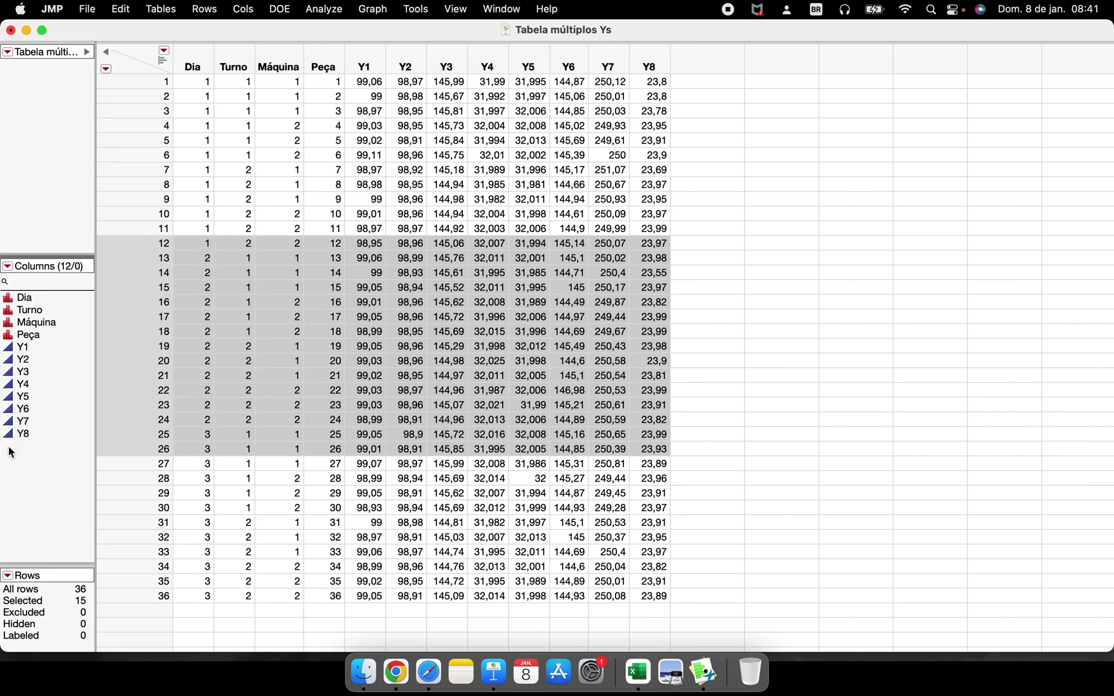
Step: Set Peça's modeling type to Continuous, then back to Nominal
click(10, 337)
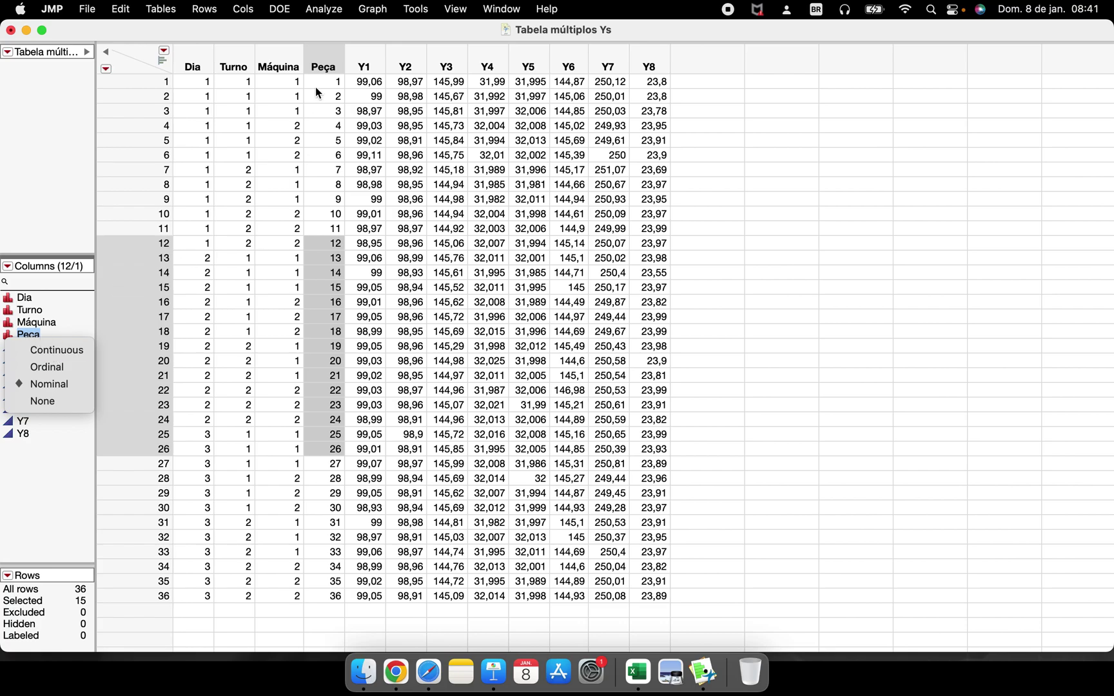
click(58, 352)
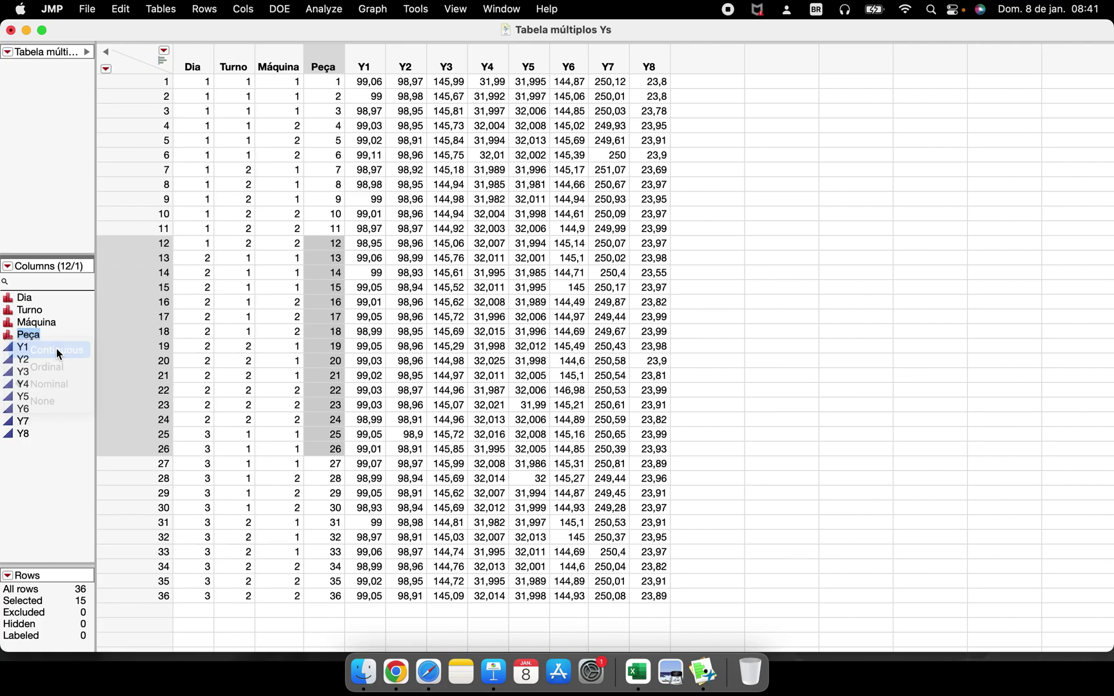
click(10, 338)
click(40, 381)
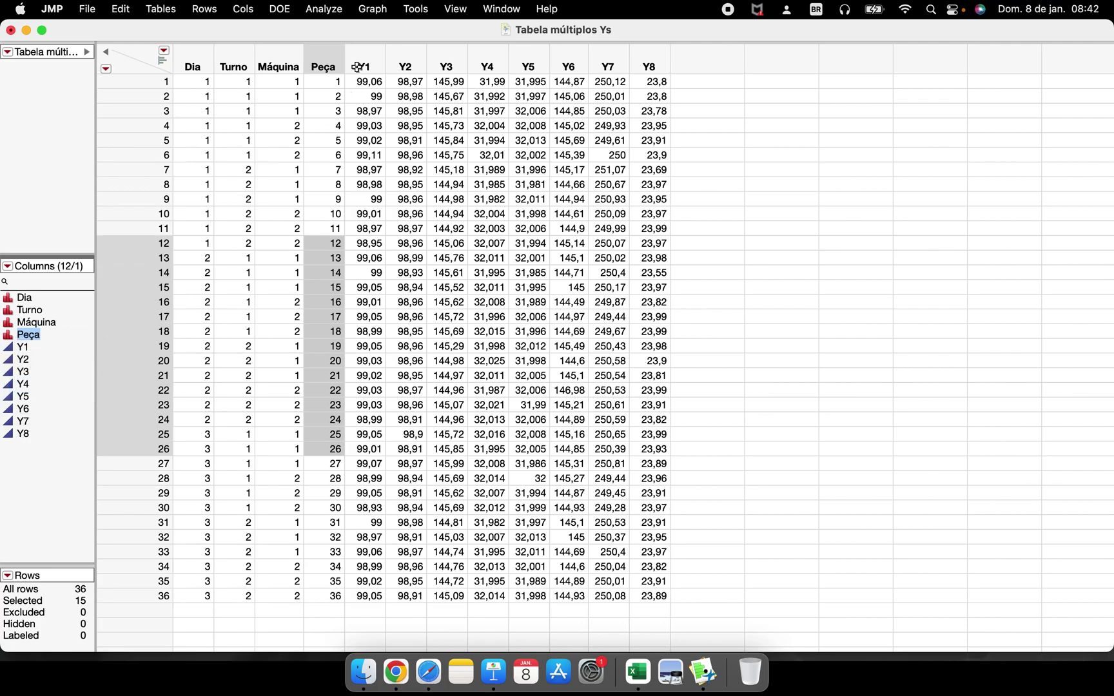
Step: Browse Peça's Column Properties list in its column info, then cancel without changes
double_click(326, 50)
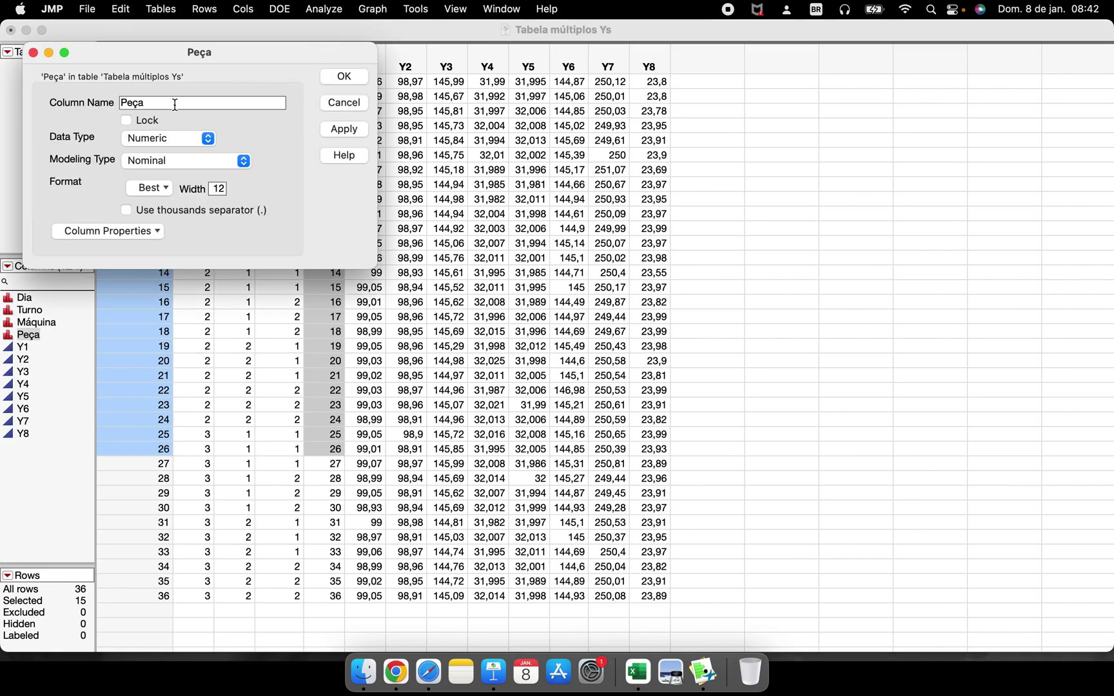
double_click(220, 134)
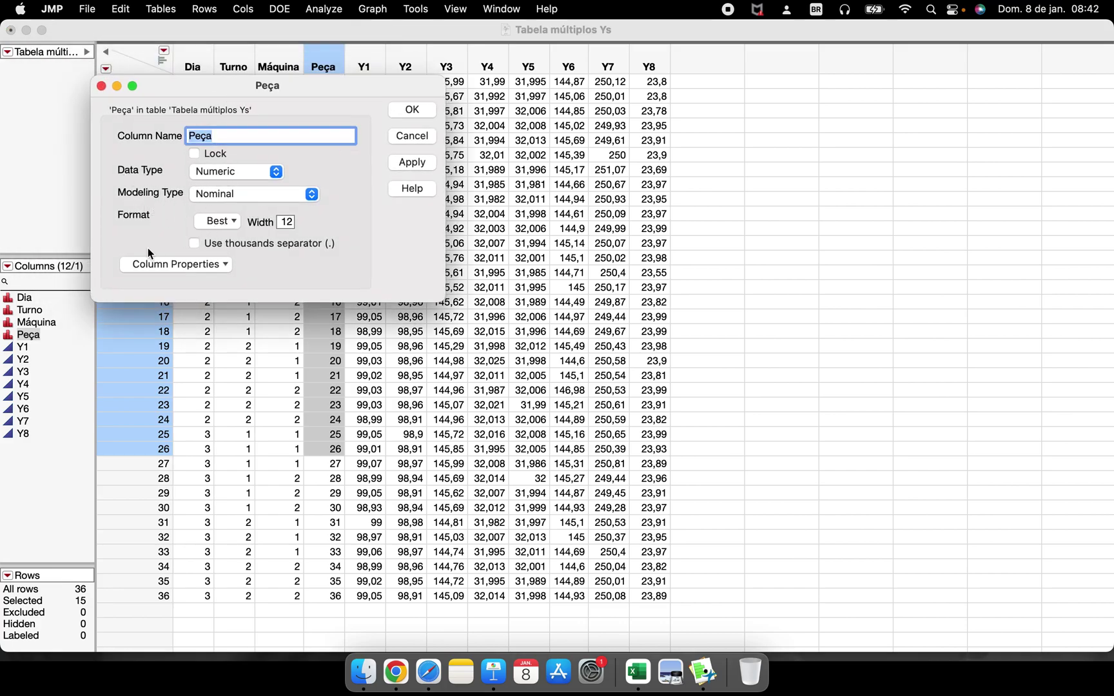
click(201, 264)
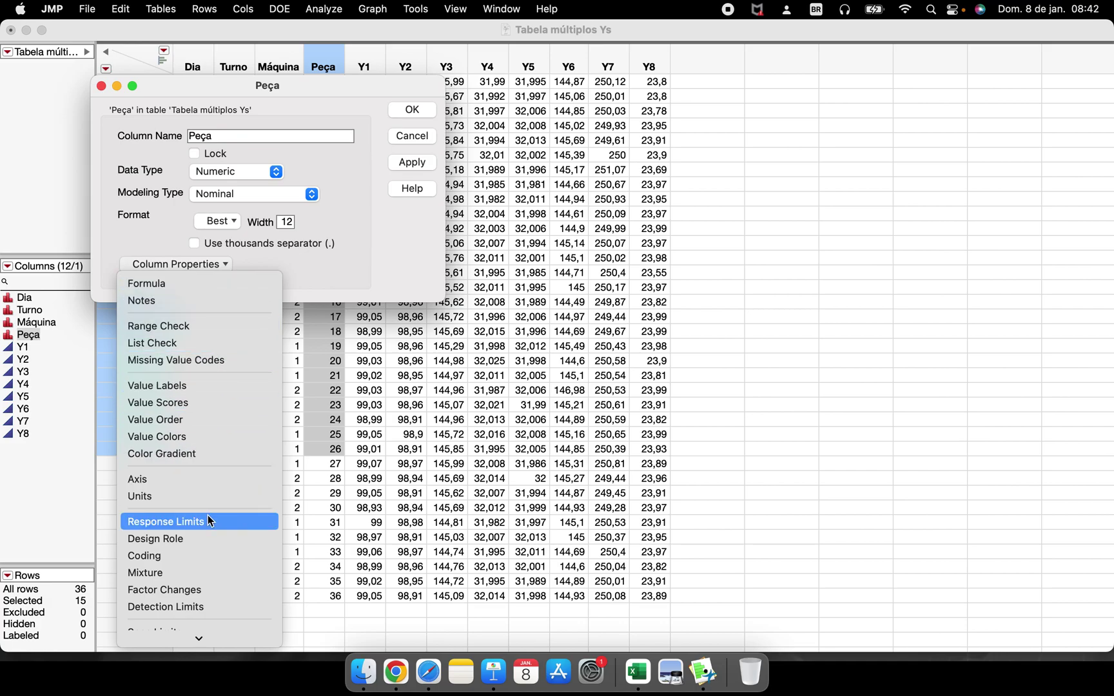
scroll(216, 545, down, 5)
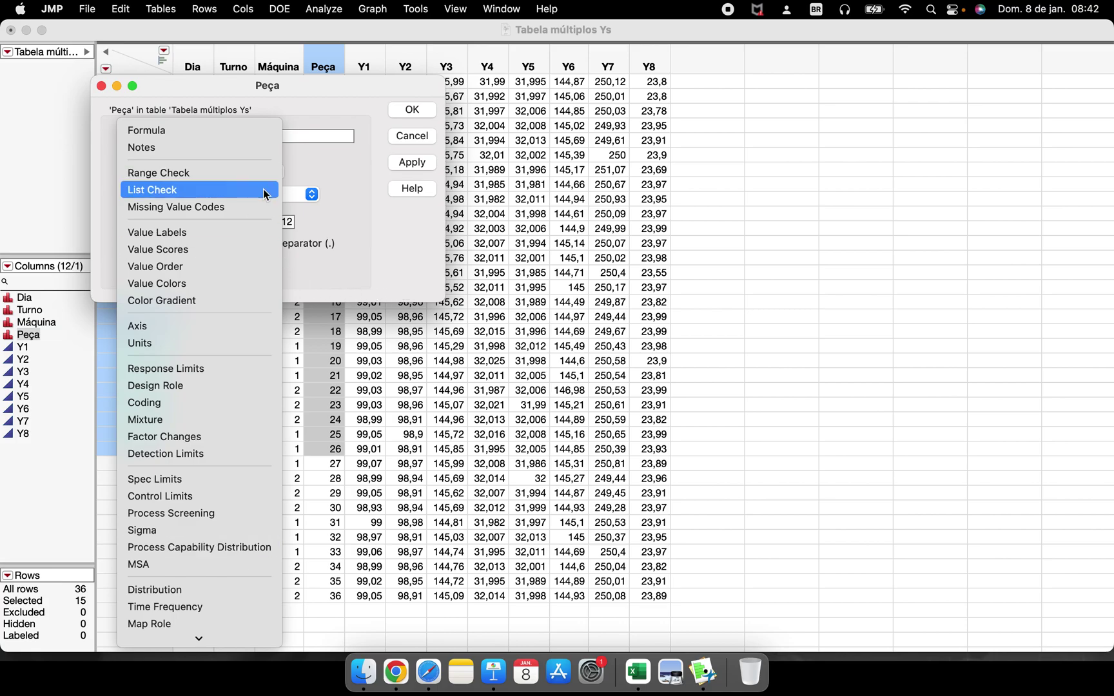
click(410, 245)
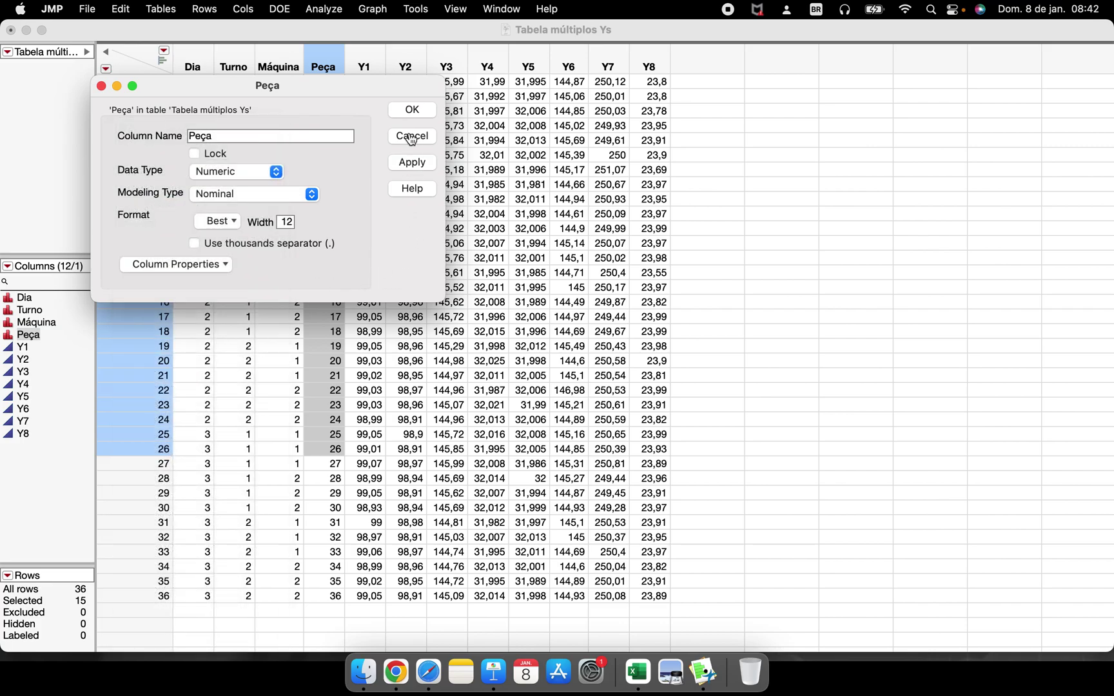
click(411, 137)
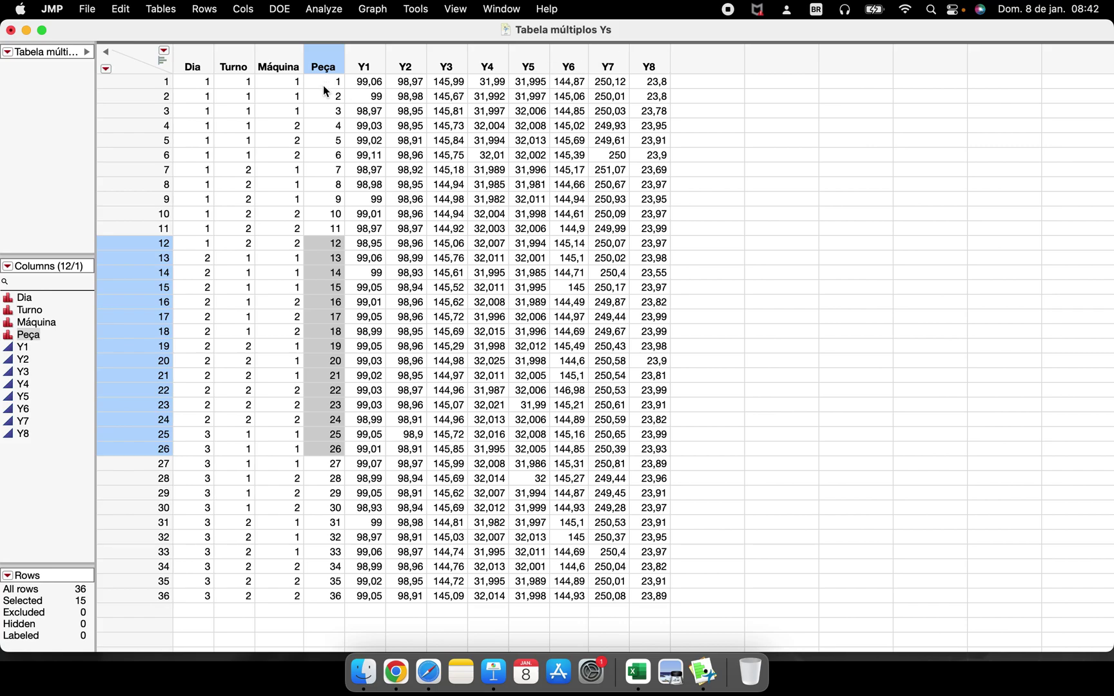
click(326, 11)
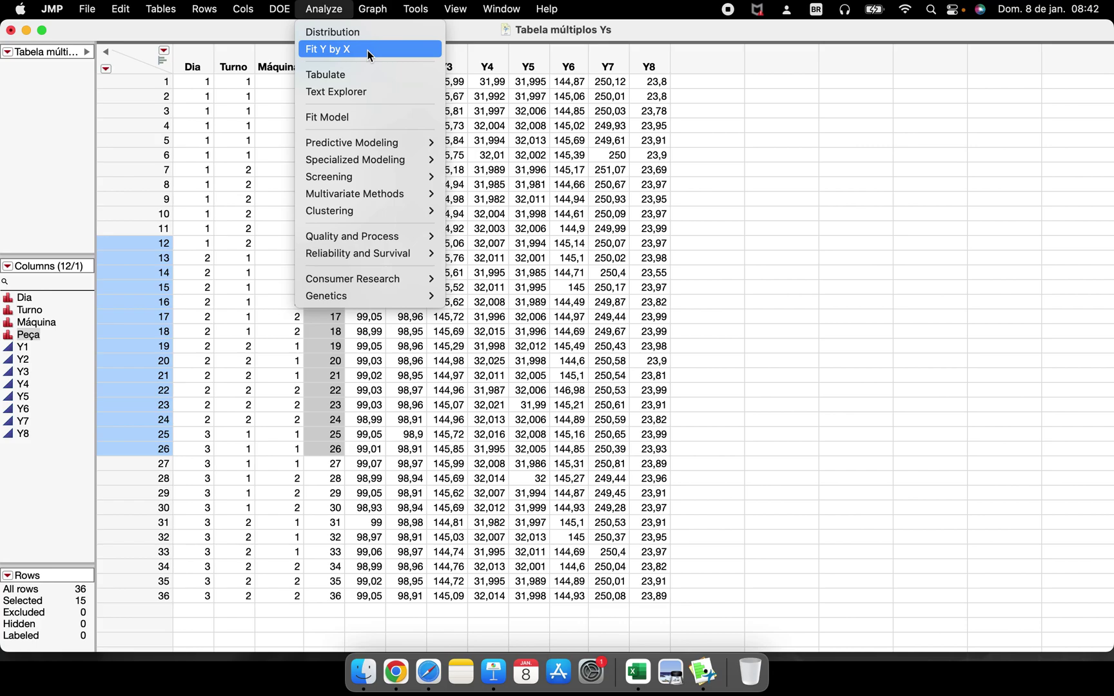
Step: Run Fit Y by X with Y1 as Y, Response and Y2 as X, Factor
click(367, 50)
click(367, 222)
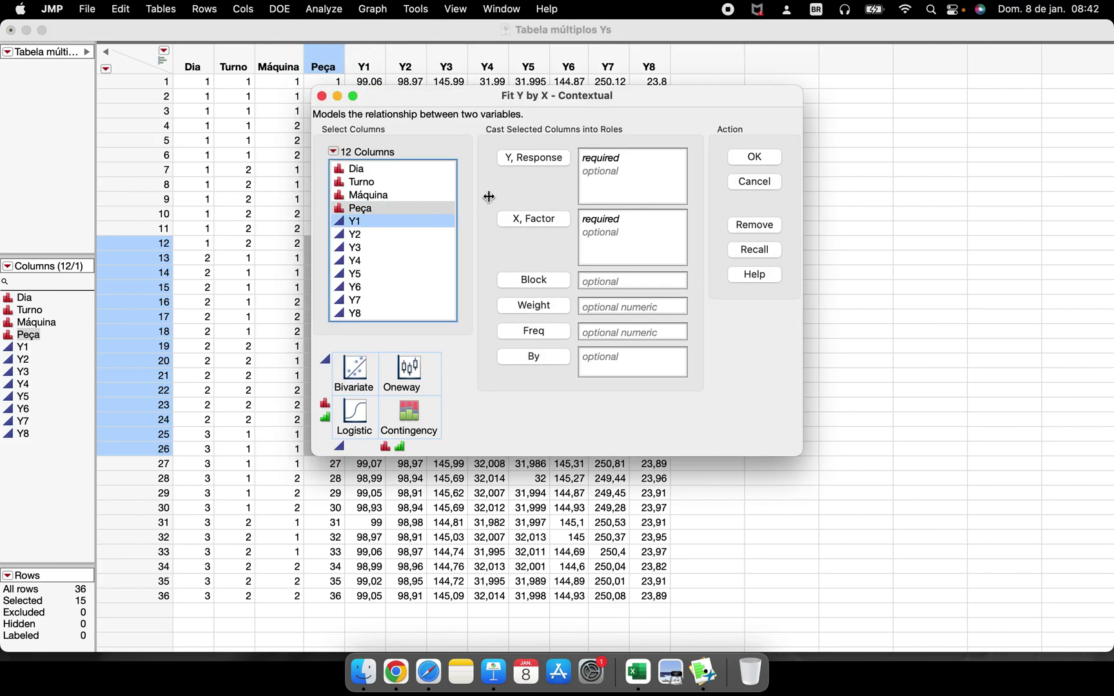
click(529, 158)
click(360, 236)
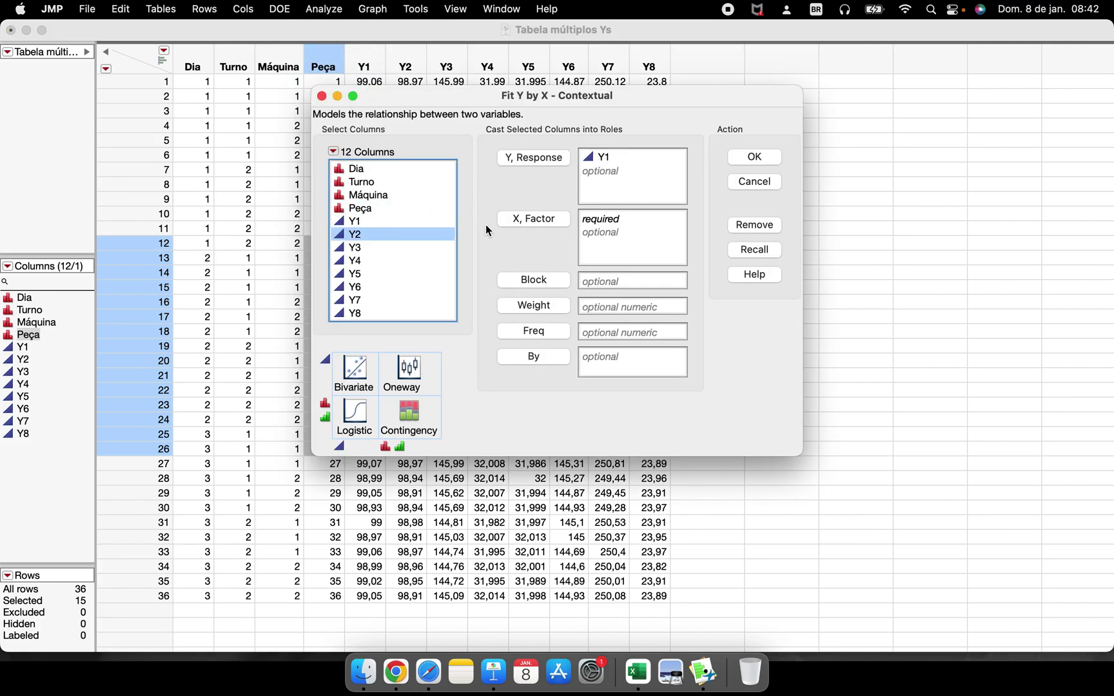
click(549, 229)
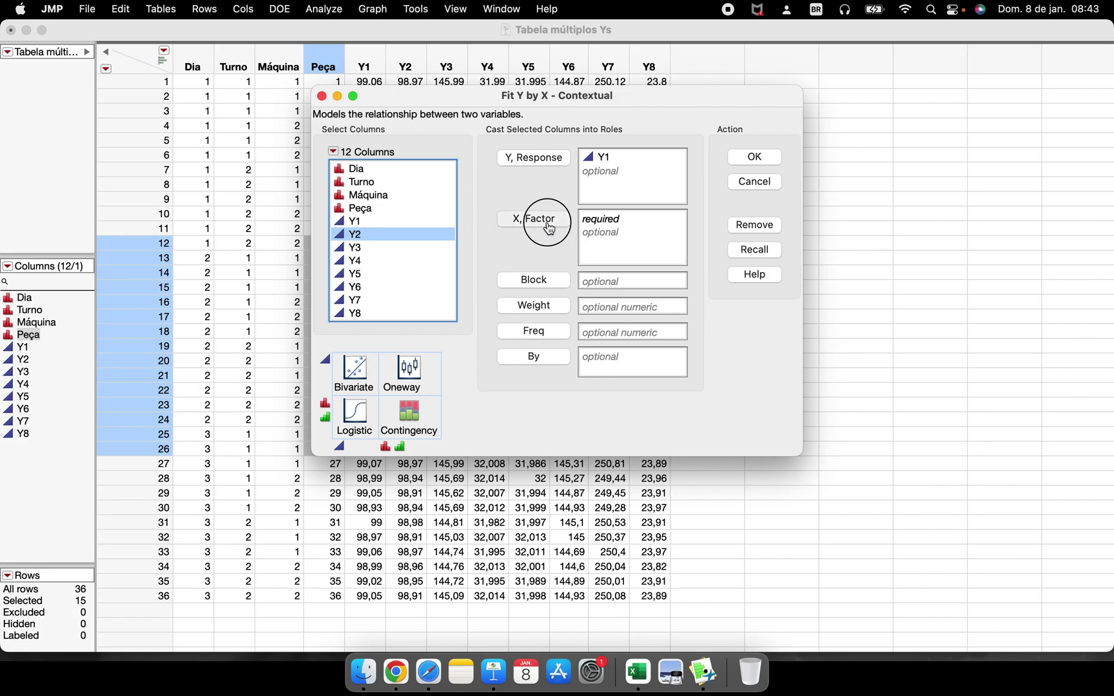
click(754, 159)
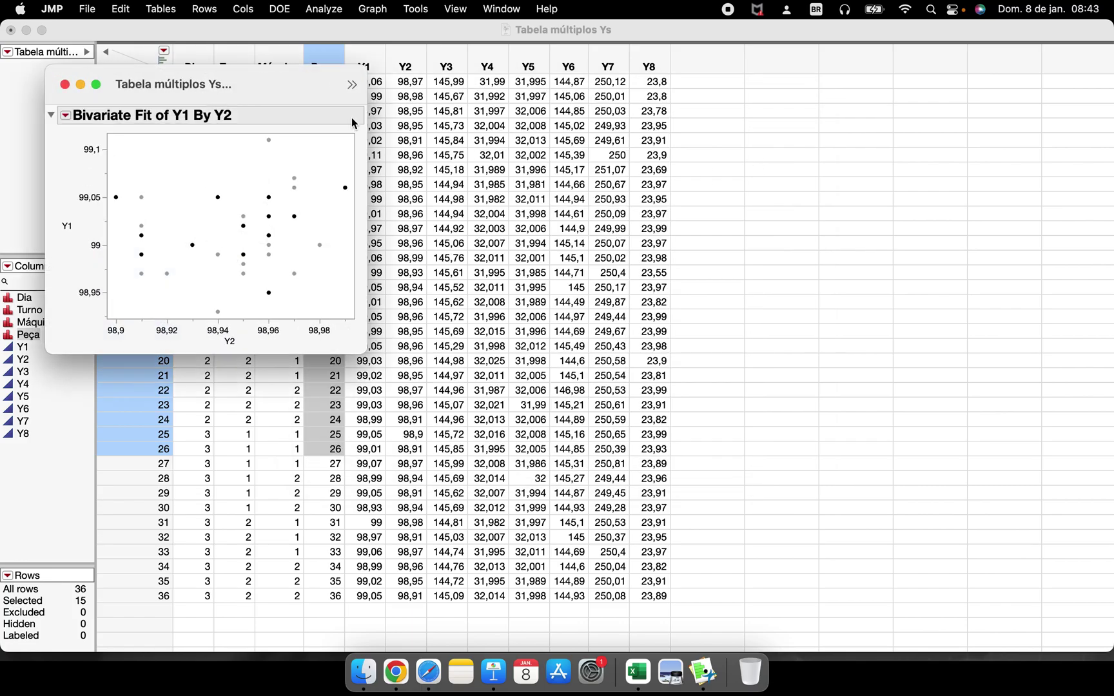
Step: Select and deselect scatterplot points, then maximize the Bivariate Fit report window
click(284, 159)
drag(293, 82, 947, 104)
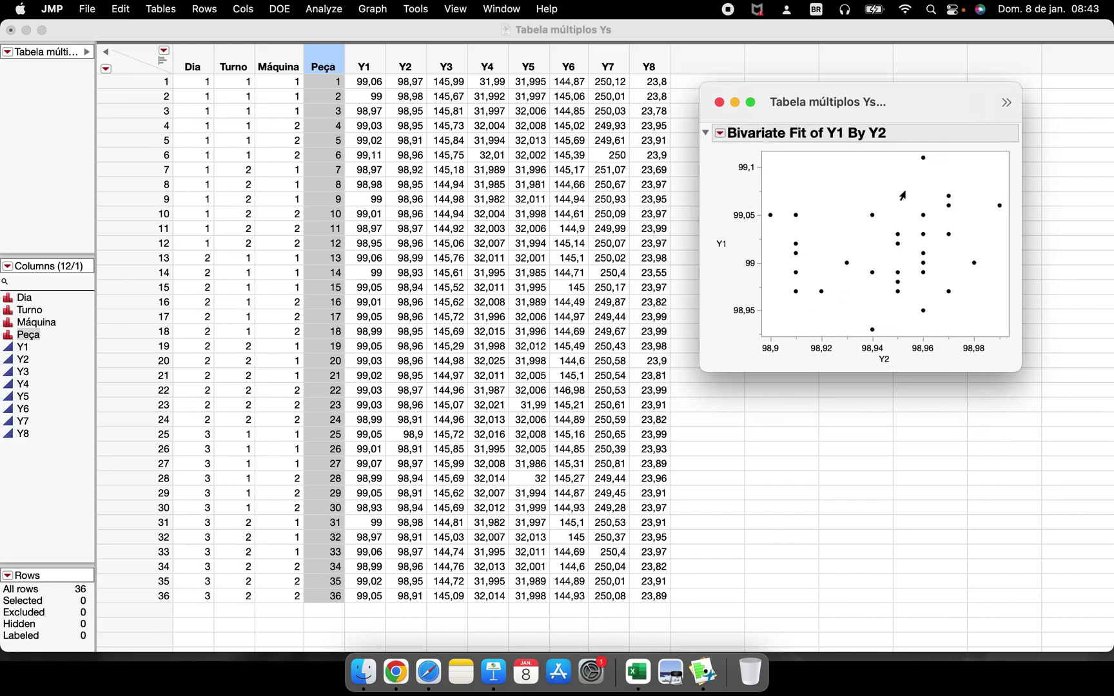
click(948, 197)
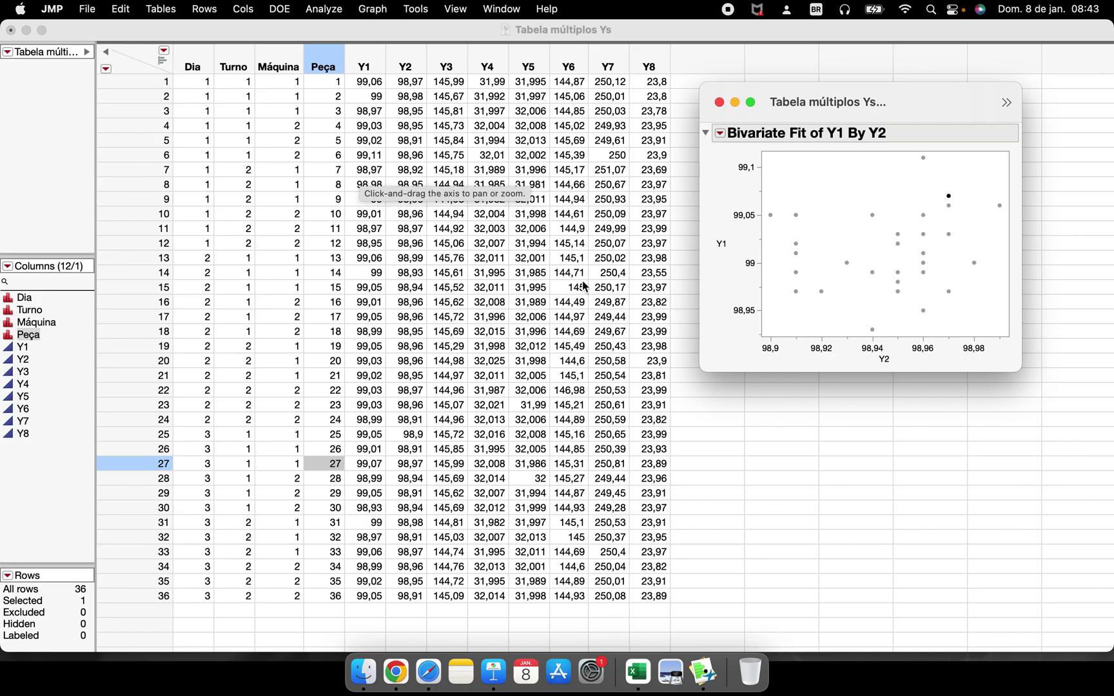
drag(975, 306, 839, 218)
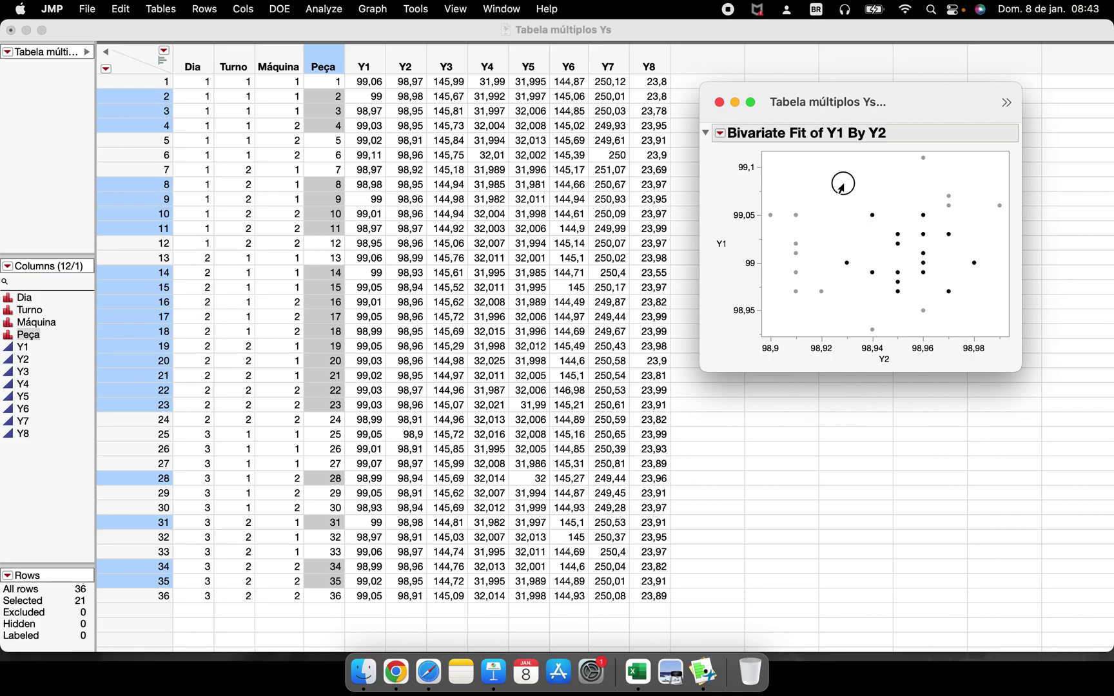
click(841, 184)
drag(794, 118, 196, 143)
click(153, 128)
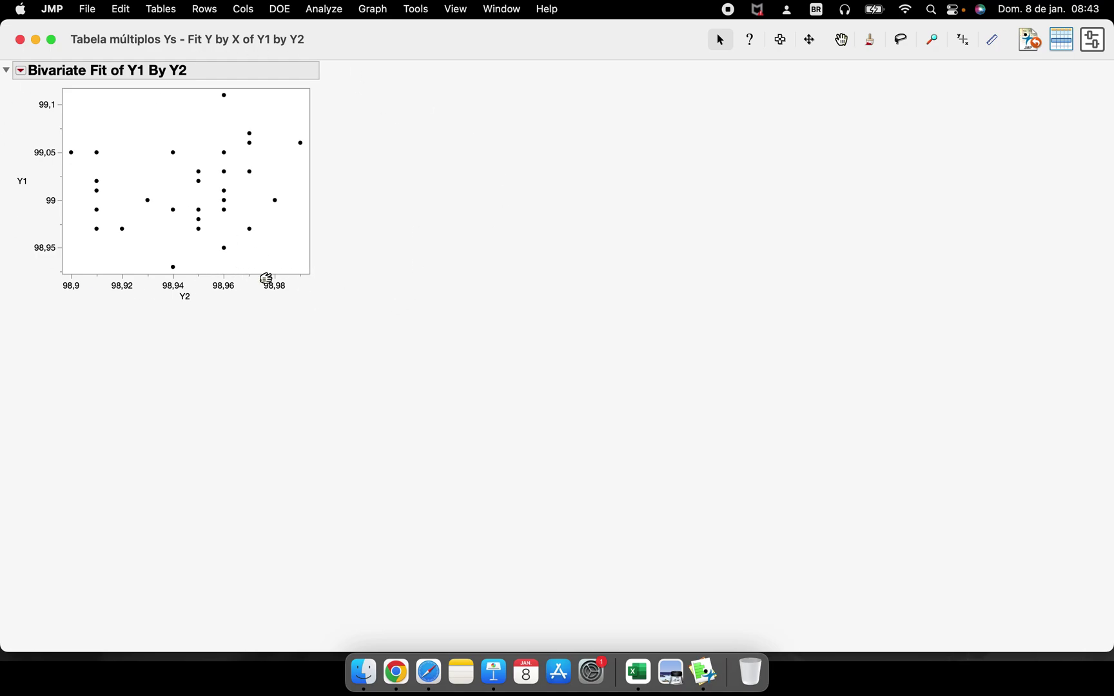
Step: Enlarge the Y1-by-Y2 plot and use the ? help tool to open 'The Bivariate Report' help
drag(310, 274, 457, 393)
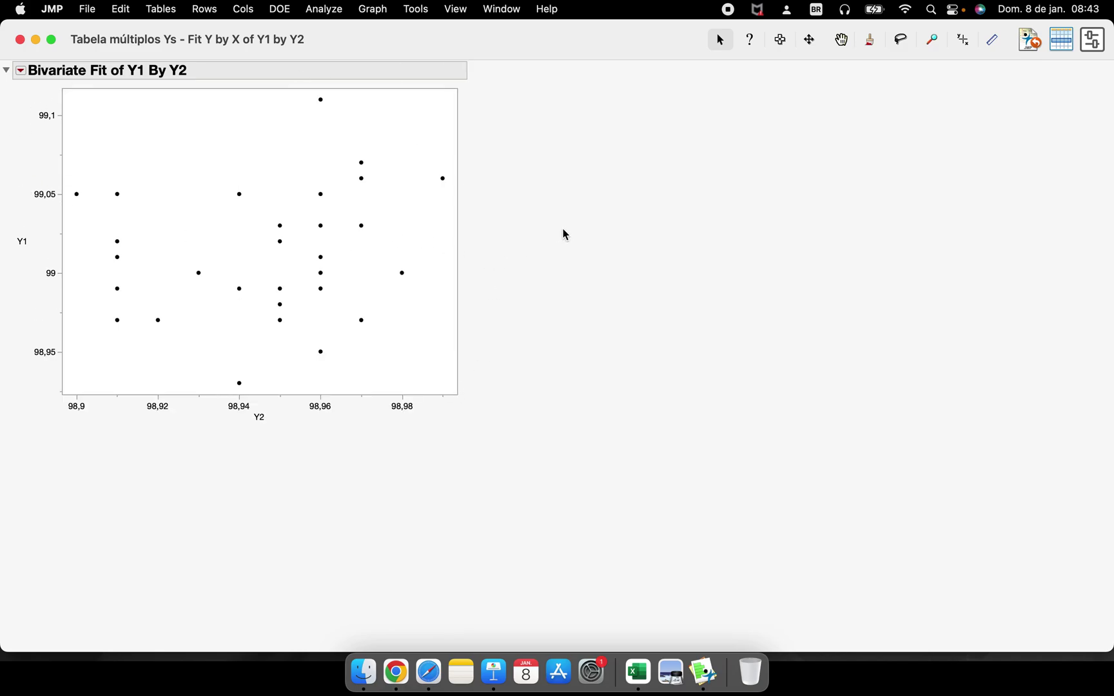
click(752, 41)
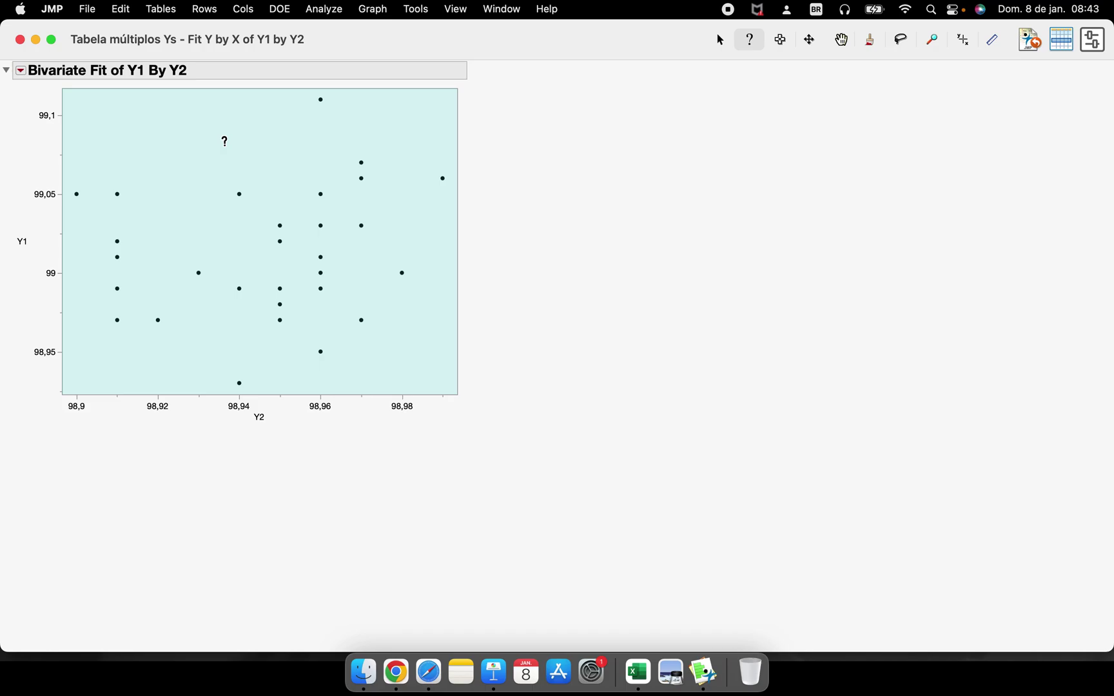
click(224, 141)
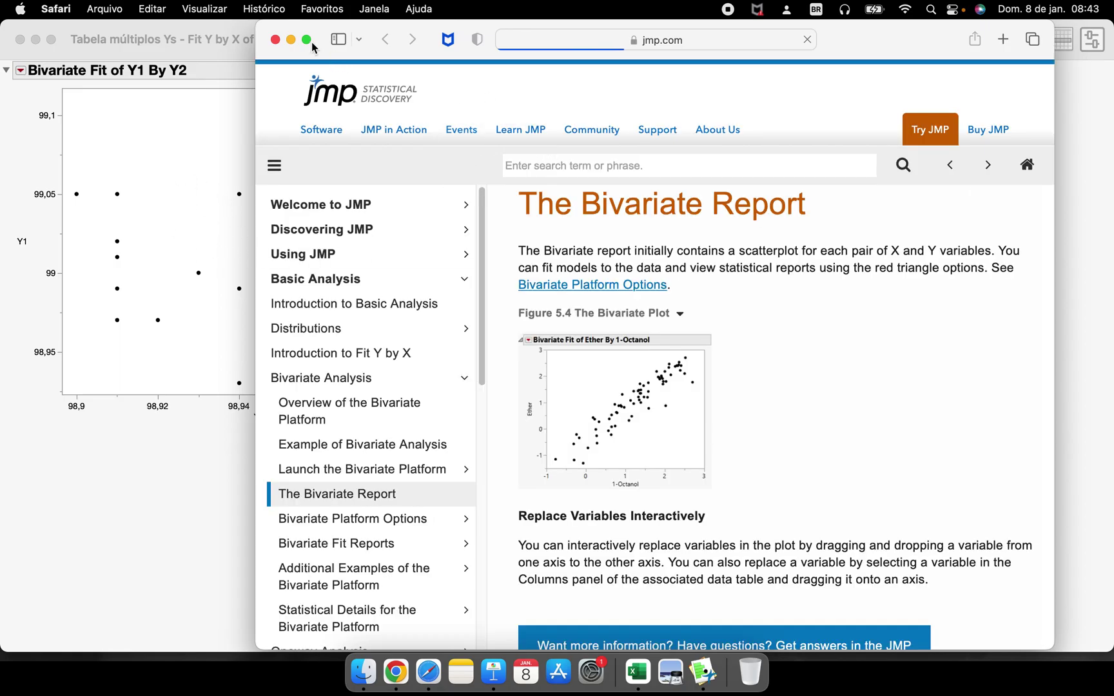
Step: Read 'The Bivariate Report' in full-screen Safari, then scroll through Bivariate Platform Options
click(309, 40)
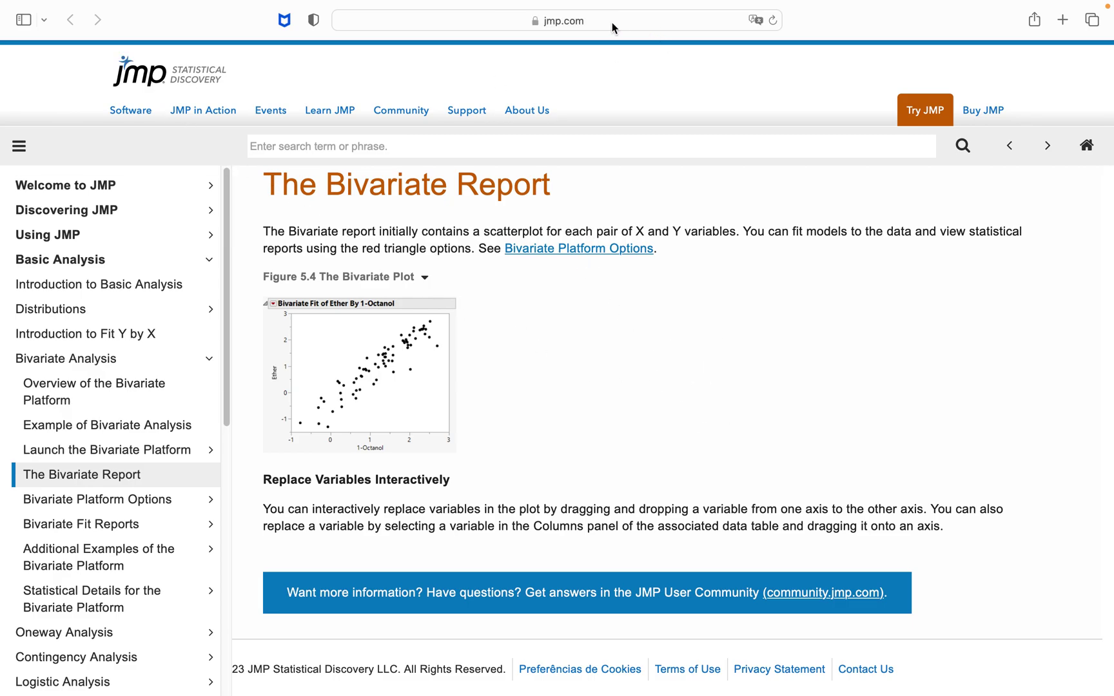
drag(227, 355, 229, 279)
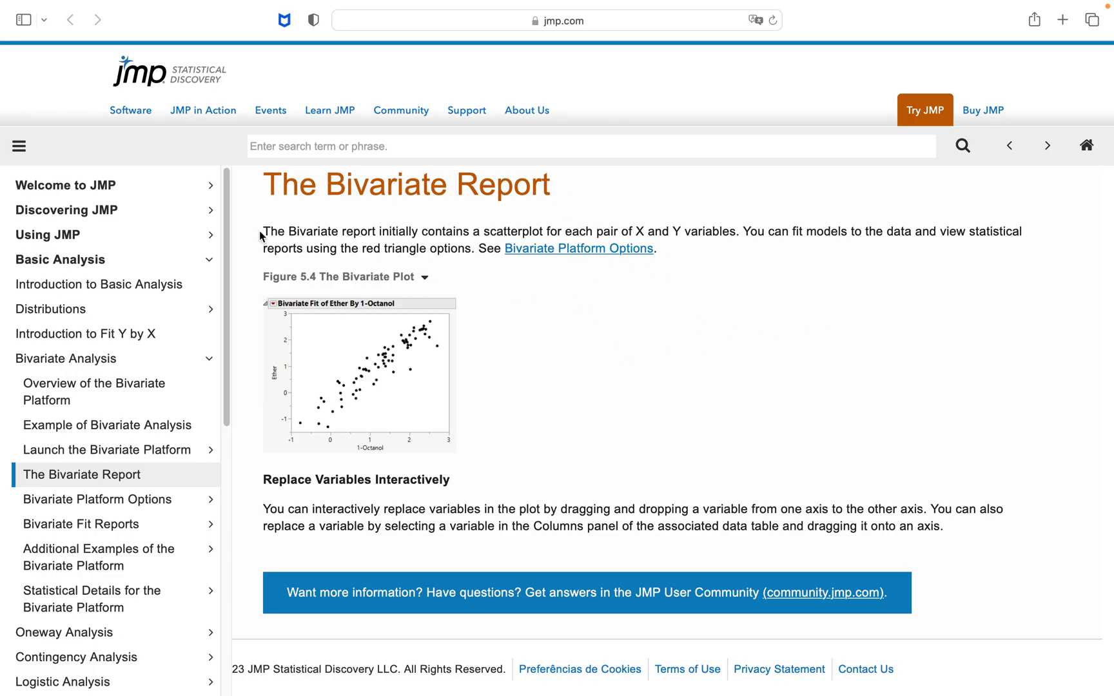
drag(264, 232, 982, 562)
click(763, 381)
click(587, 255)
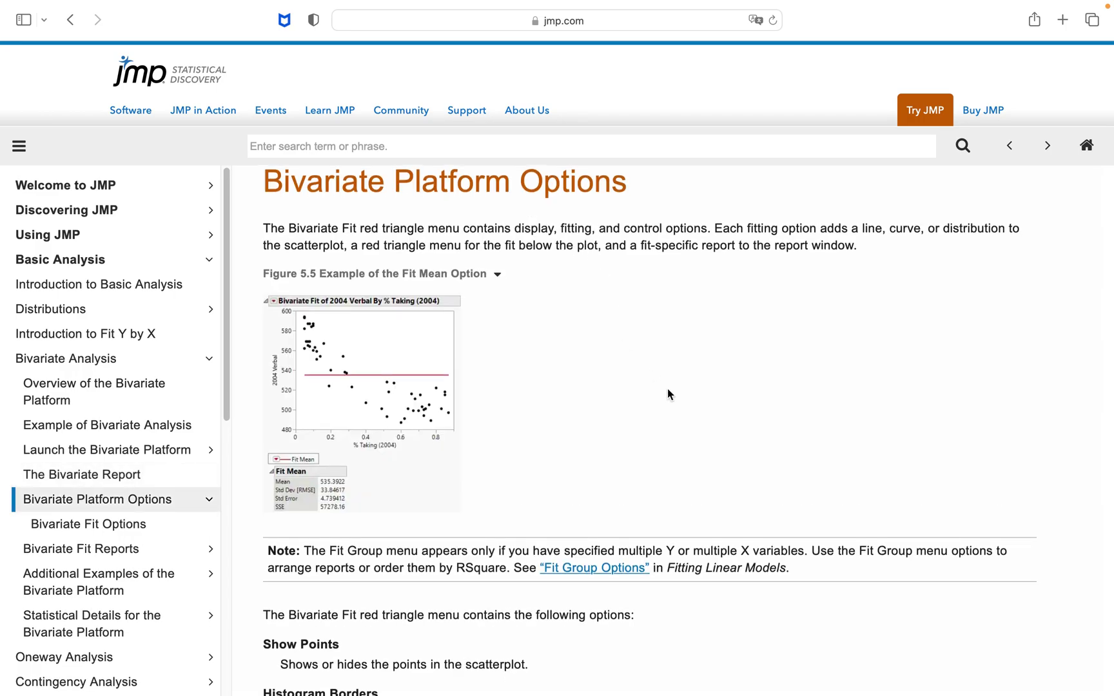
scroll(668, 394, down, 20)
scroll(668, 388, up, 20)
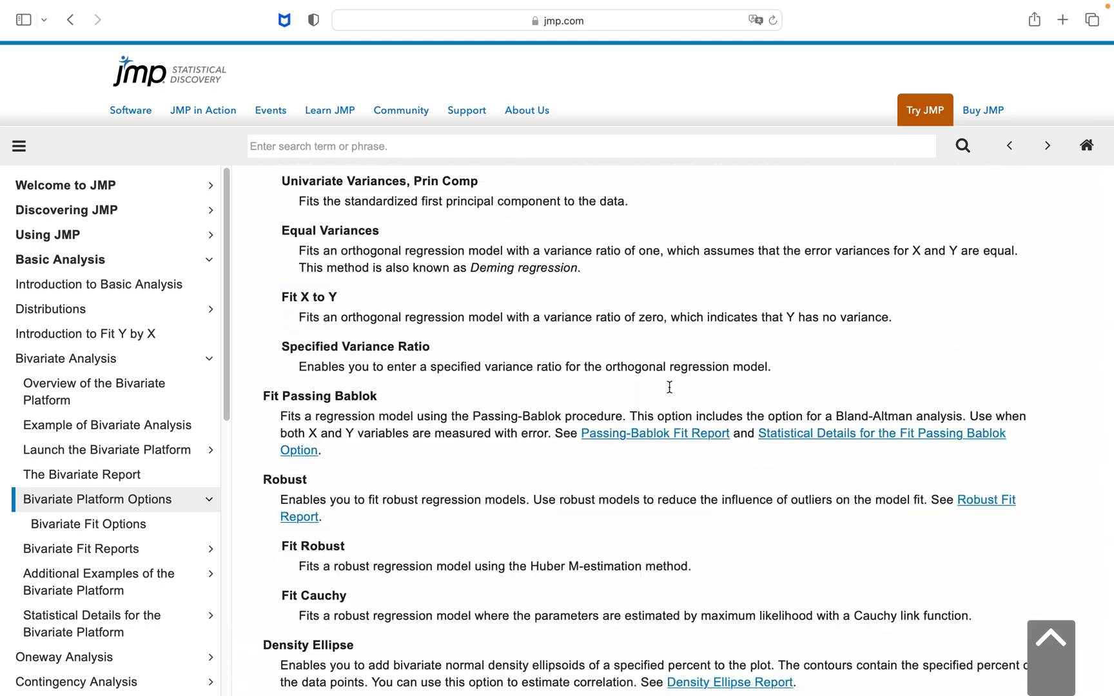
scroll(669, 391, down, 5)
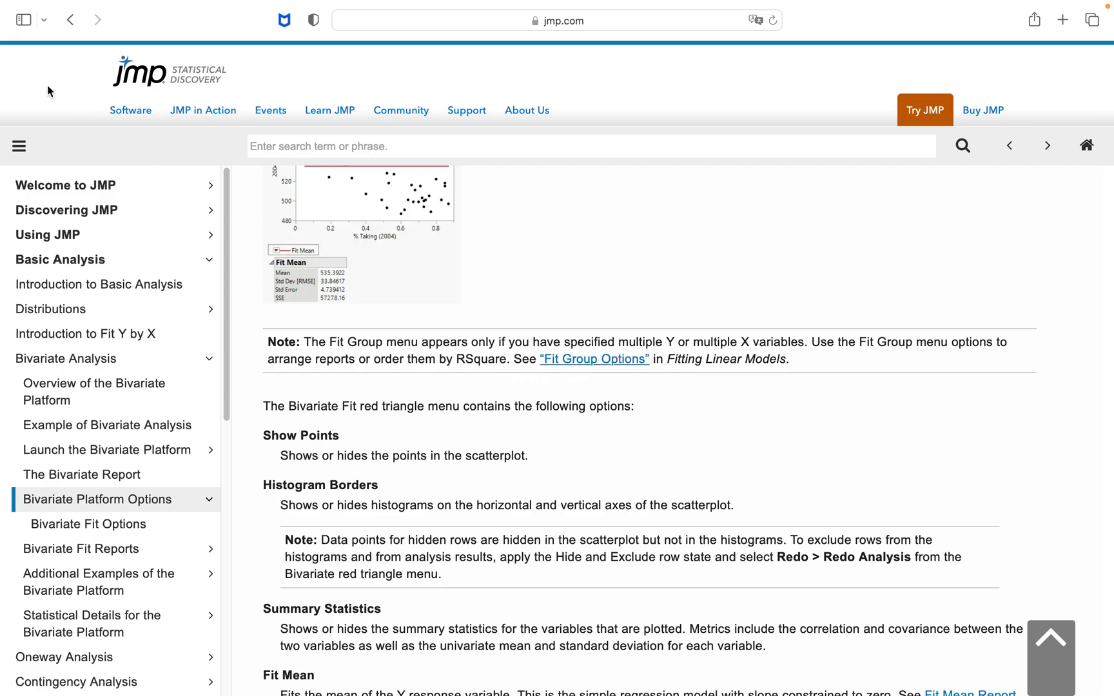
Step: Close the Safari help window and open JMP Documentation Library from the Help menu
mouse_move(42, 3)
click(19, 39)
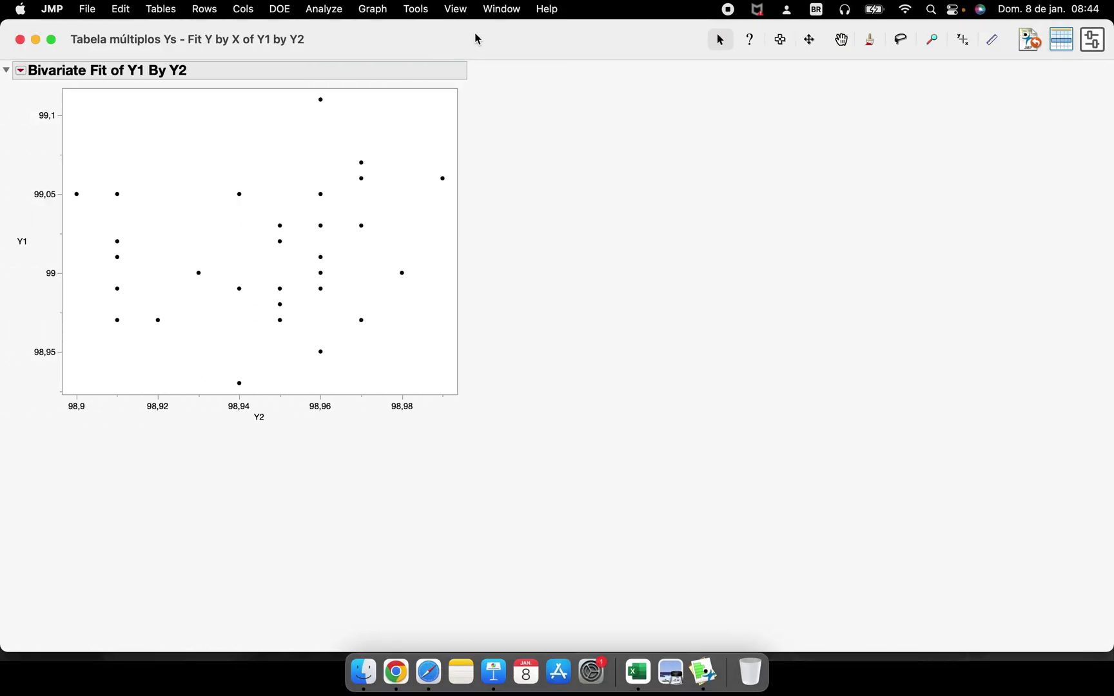
click(548, 9)
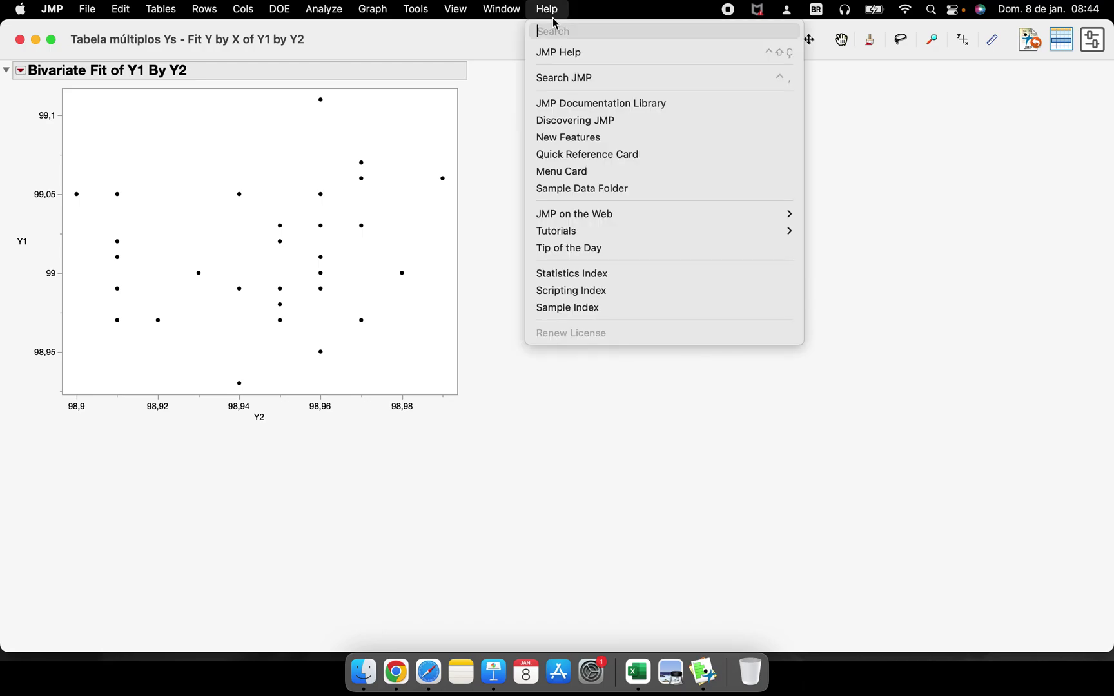
click(694, 103)
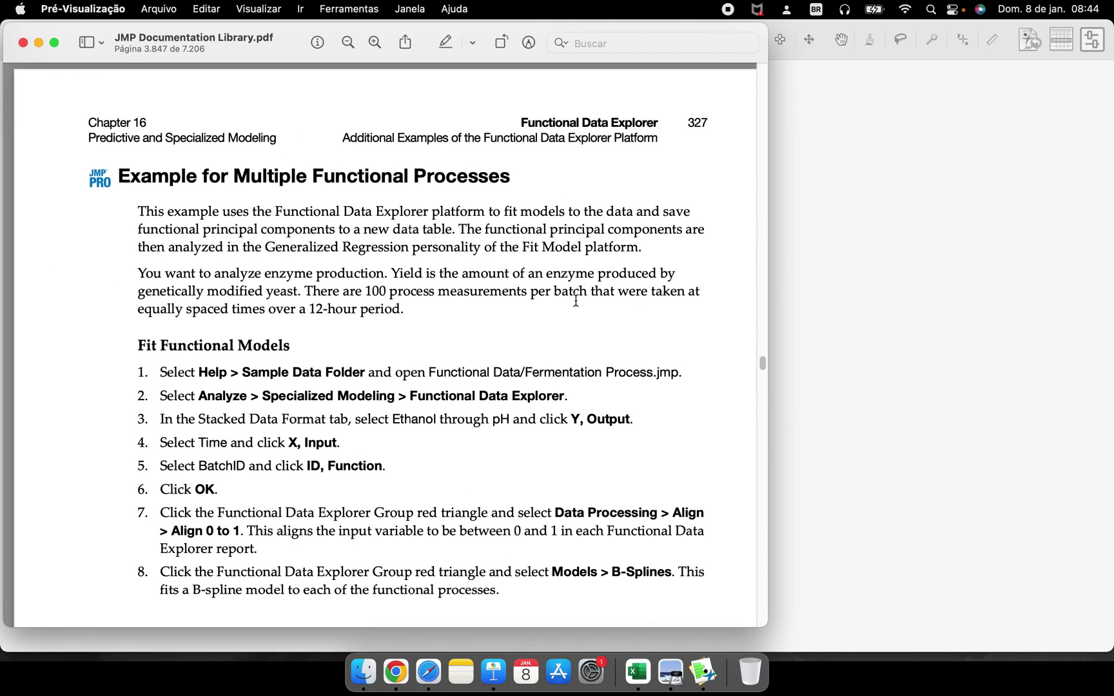
Step: Scroll through the Documentation Library PDF, close it, and return to the Bivariate Fit of Y1 by Y2 graph
drag(763, 364, 766, 67)
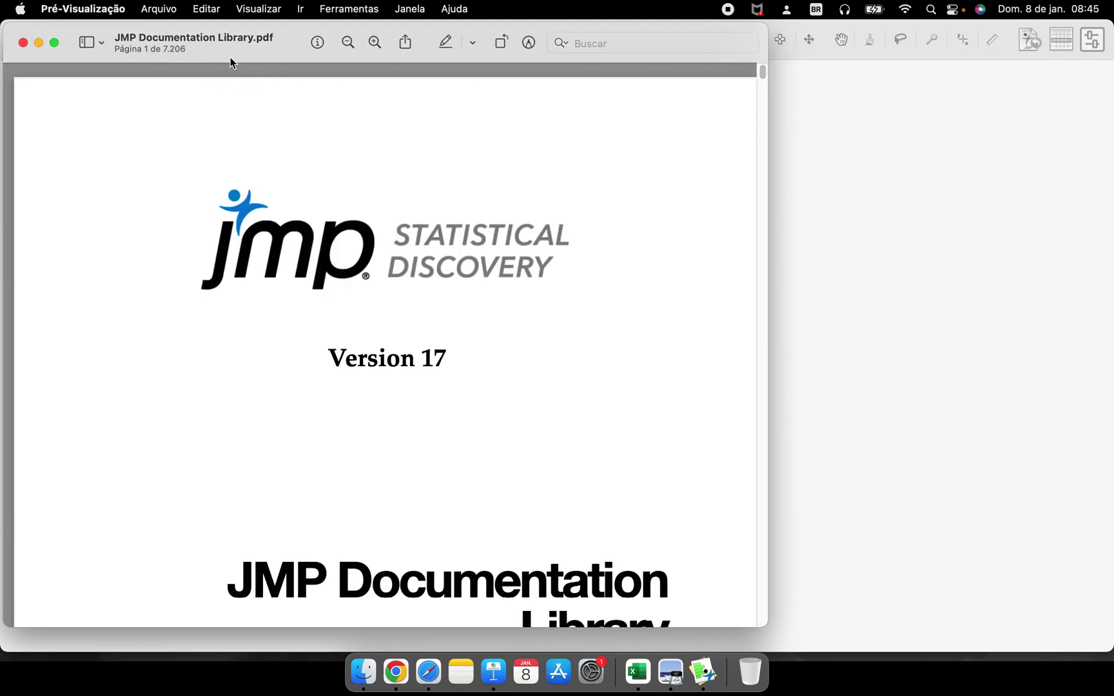
drag(232, 52, 398, 49)
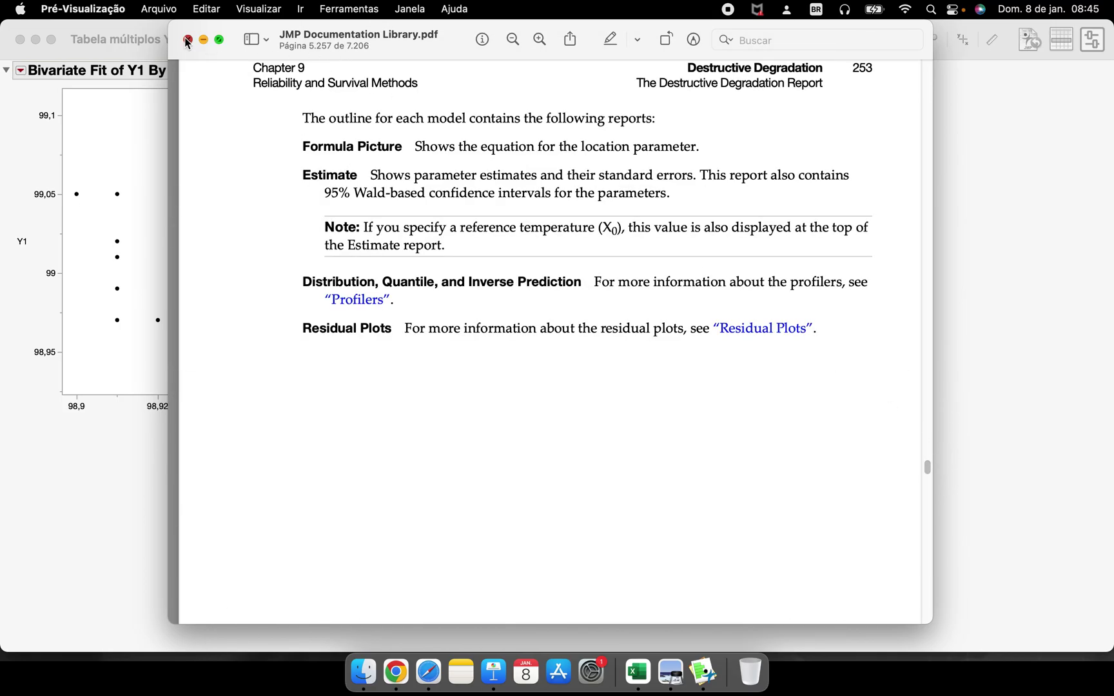
click(187, 40)
click(390, 48)
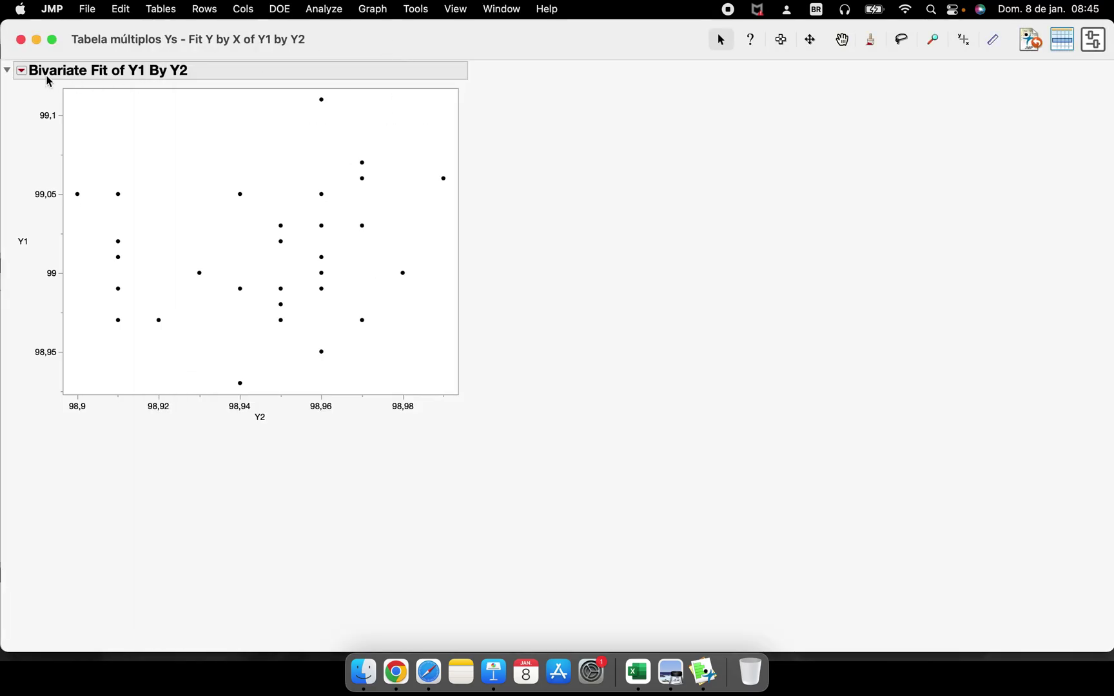
Step: Close the Bivariate Fit report, save and close Tabela múltiplos Ys, then close JMP Home
click(20, 39)
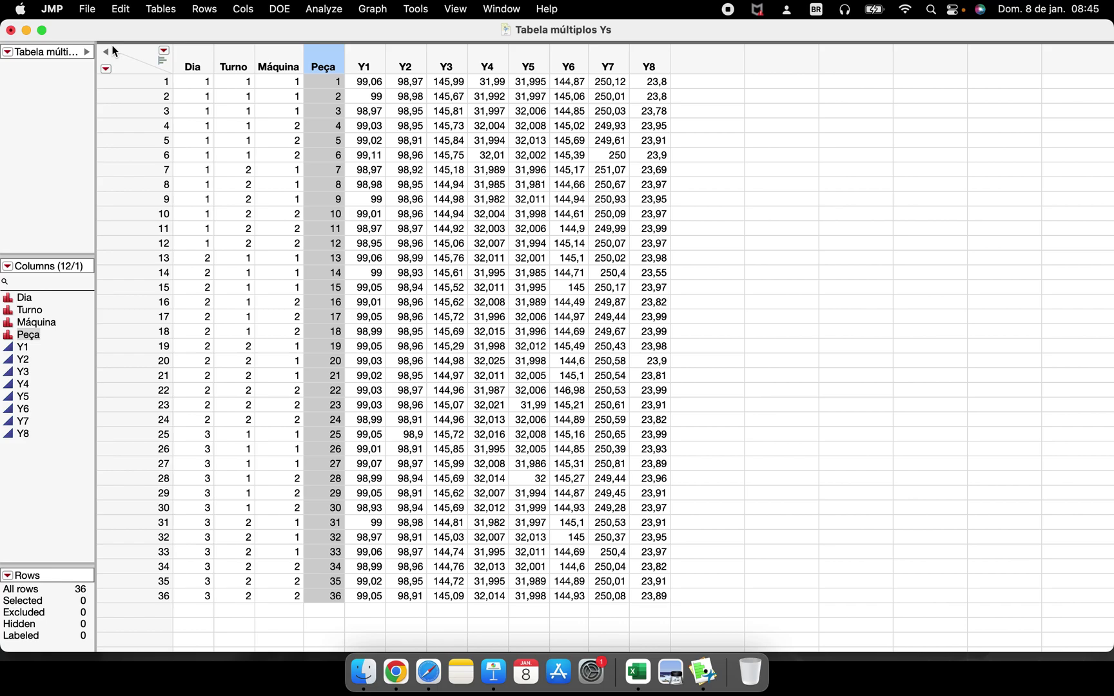
click(11, 30)
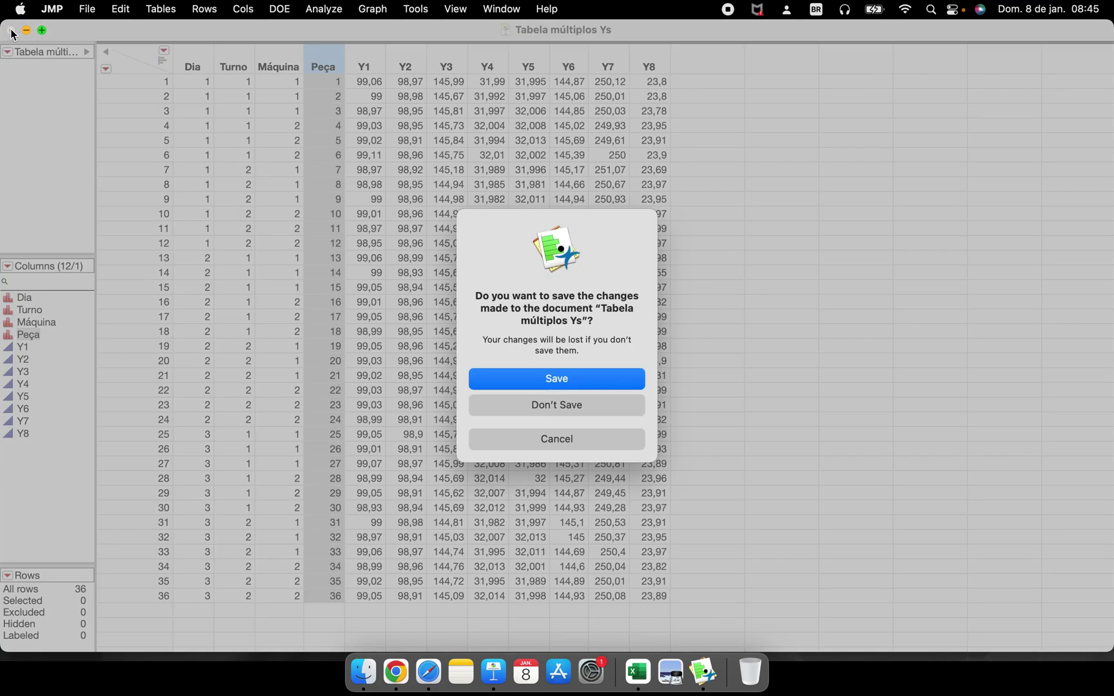
click(585, 380)
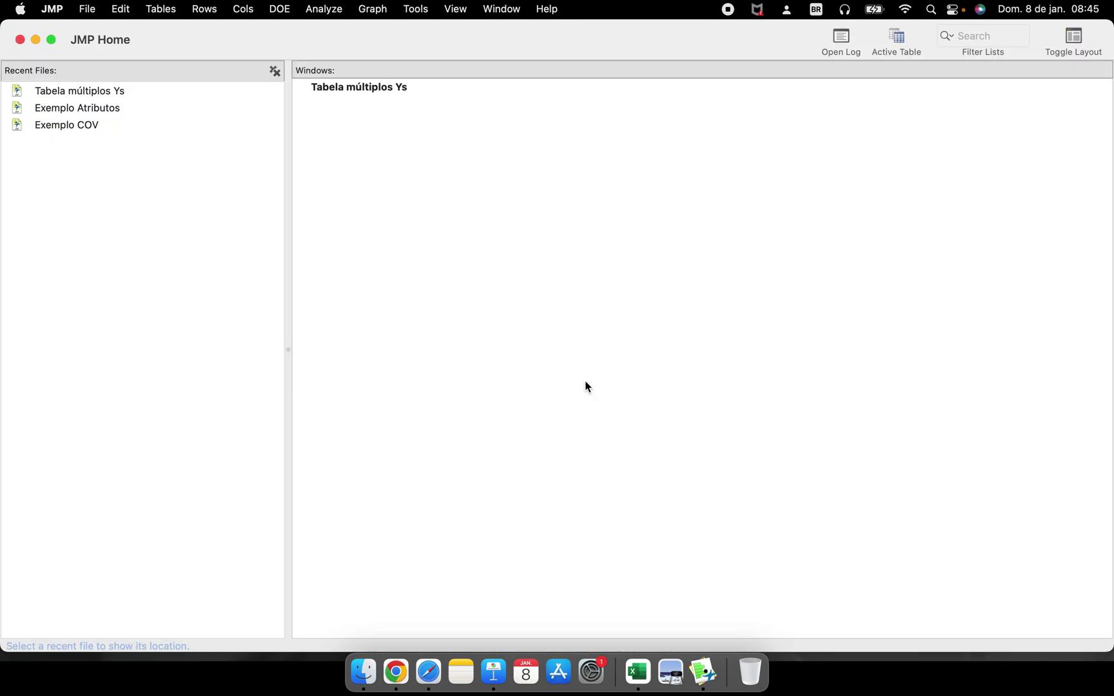
click(24, 42)
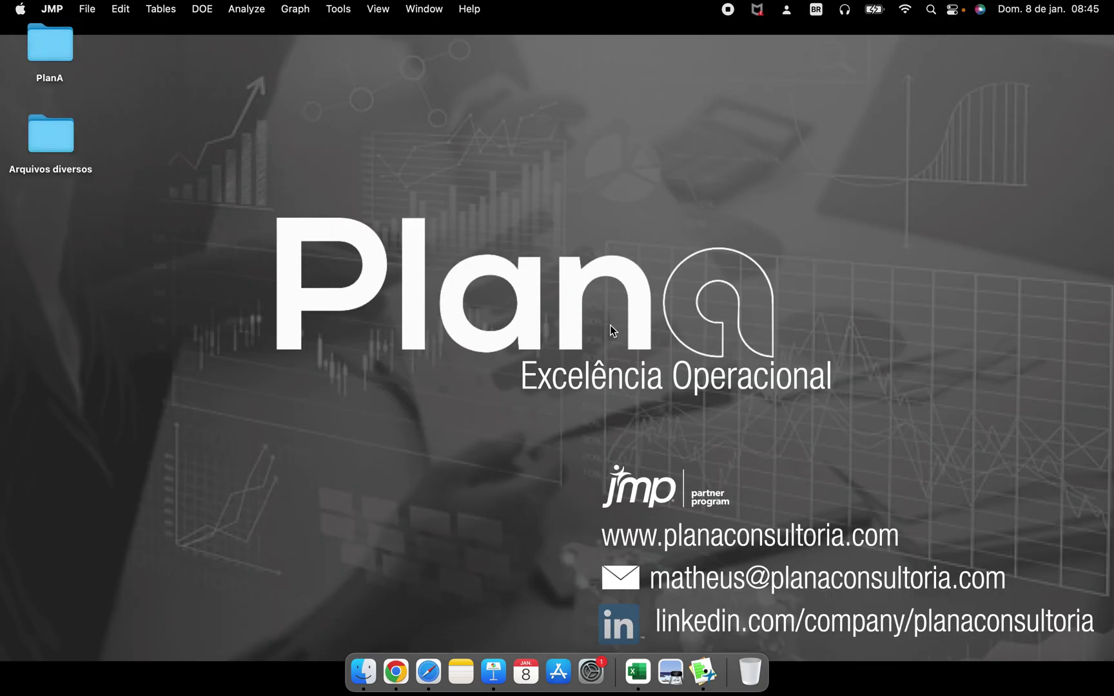